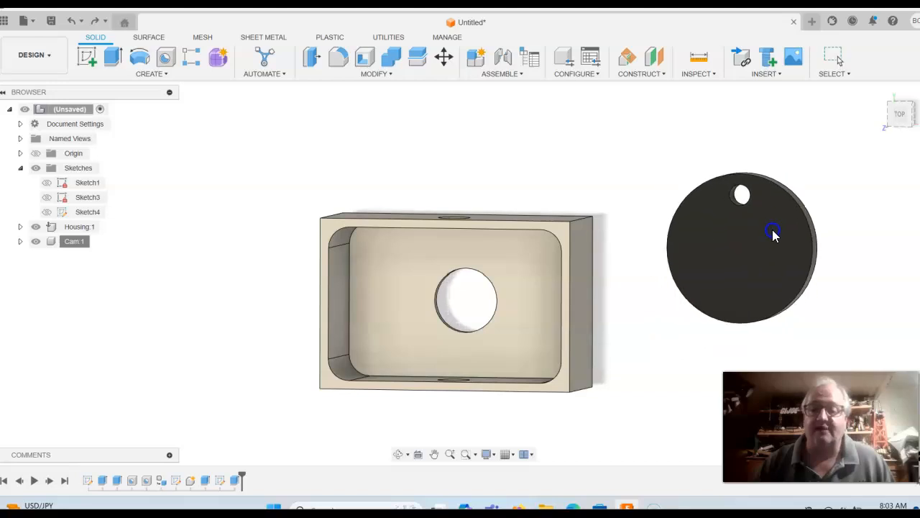
Step: Undo the cam's last move so it sits back inside the housing, and view the assembly from the top
mouse_move(733, 332)
middle_mouse_down("shift")
mouse_move(650, 328)
mouse_move(726, 323)
middle_mouse_up("shift")
key("Escape")
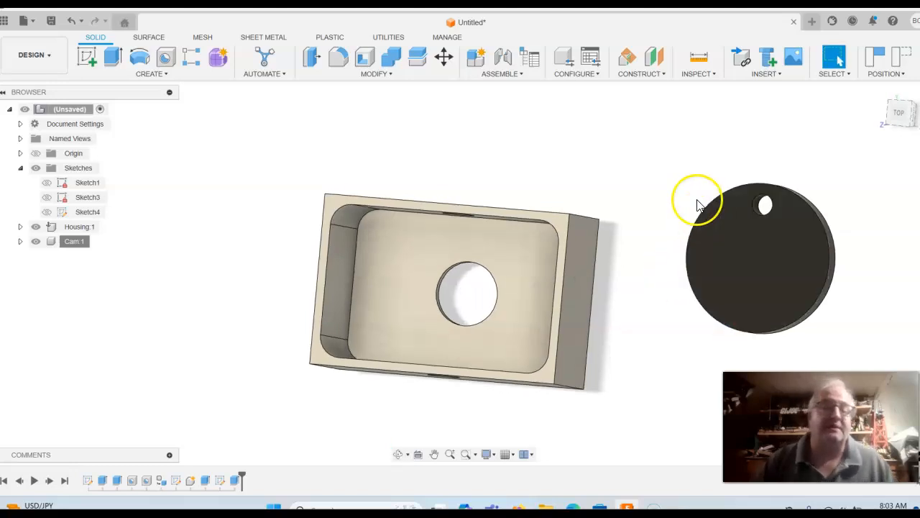
left_click(72, 23)
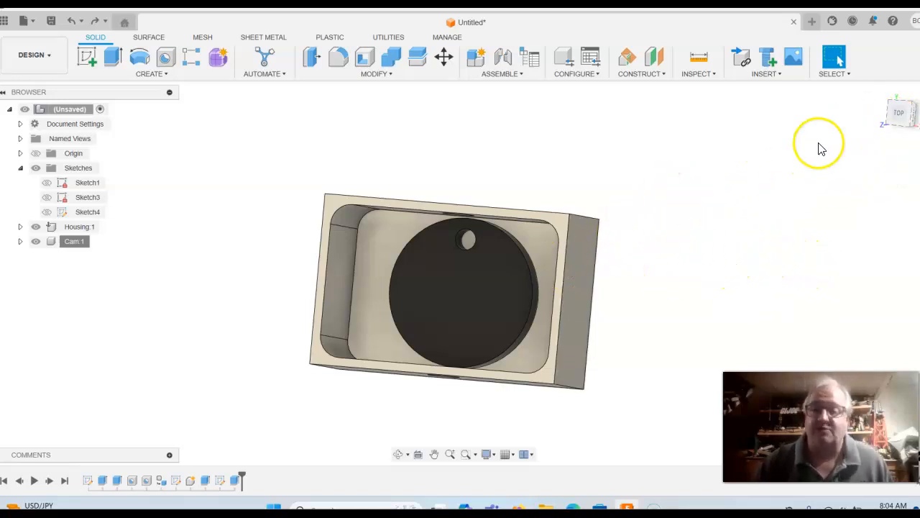
left_click(884, 94)
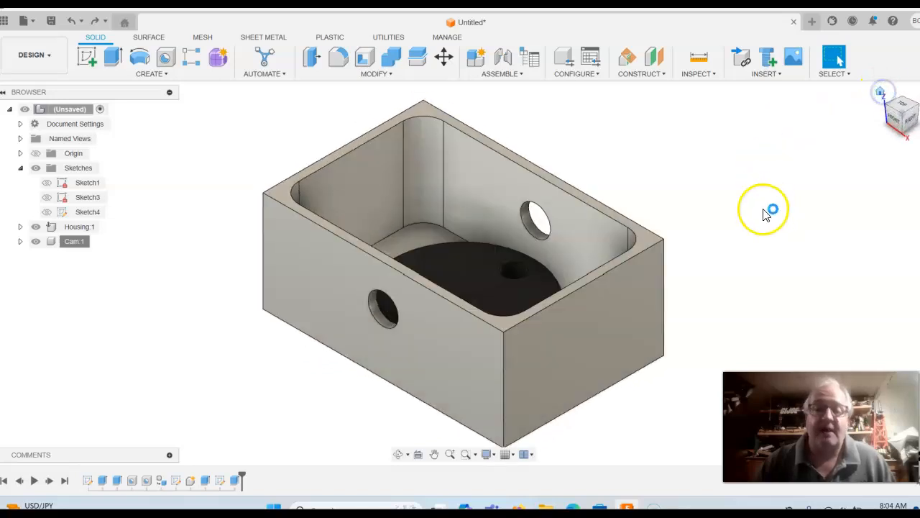
left_click(901, 106)
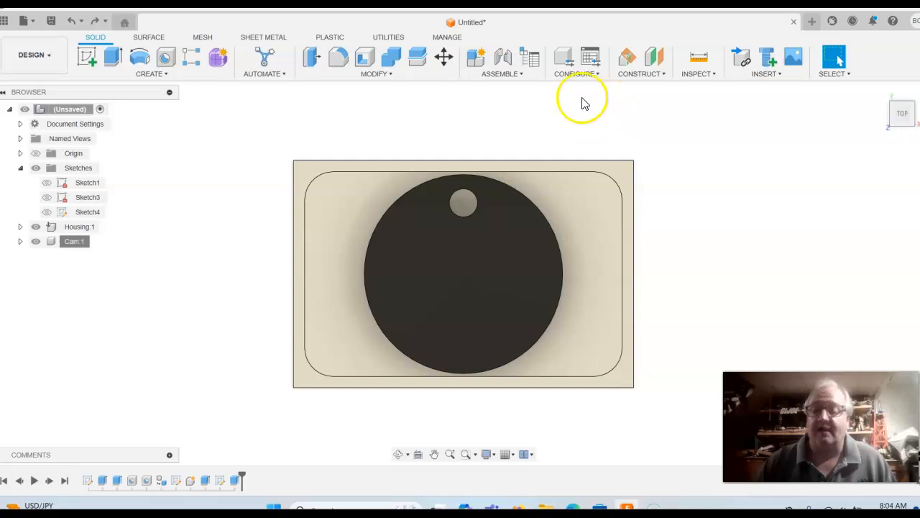
left_click(508, 75)
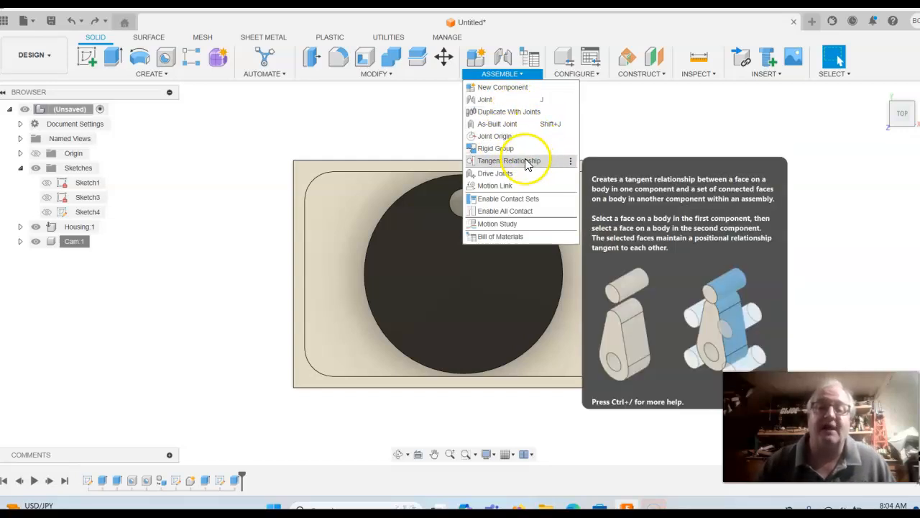
left_click(496, 101)
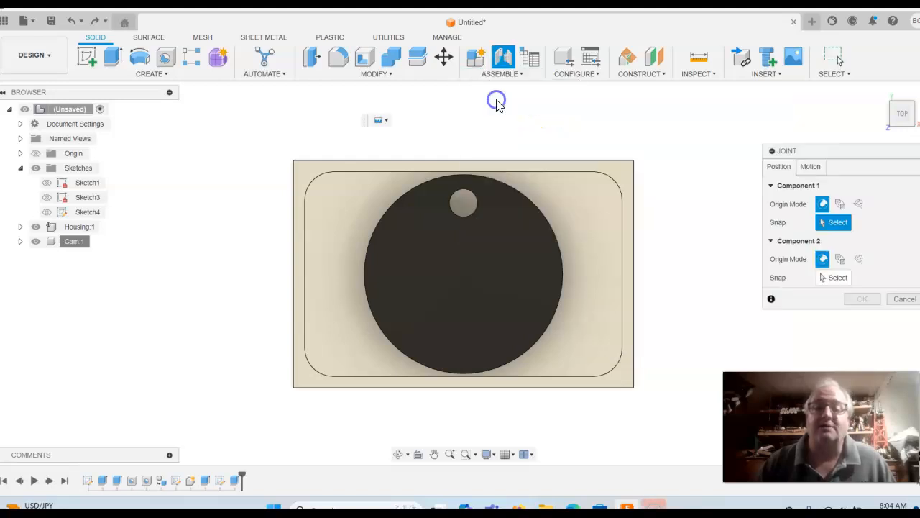
left_click(812, 167)
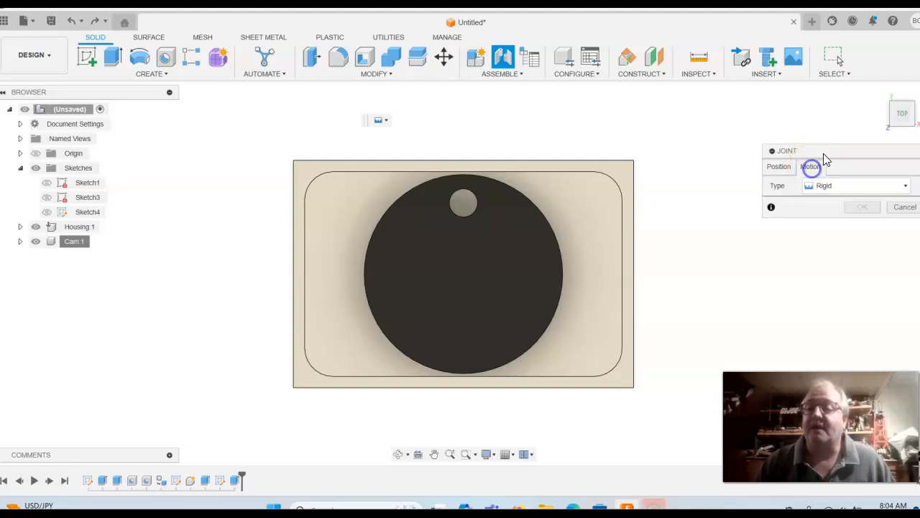
left_click(879, 187)
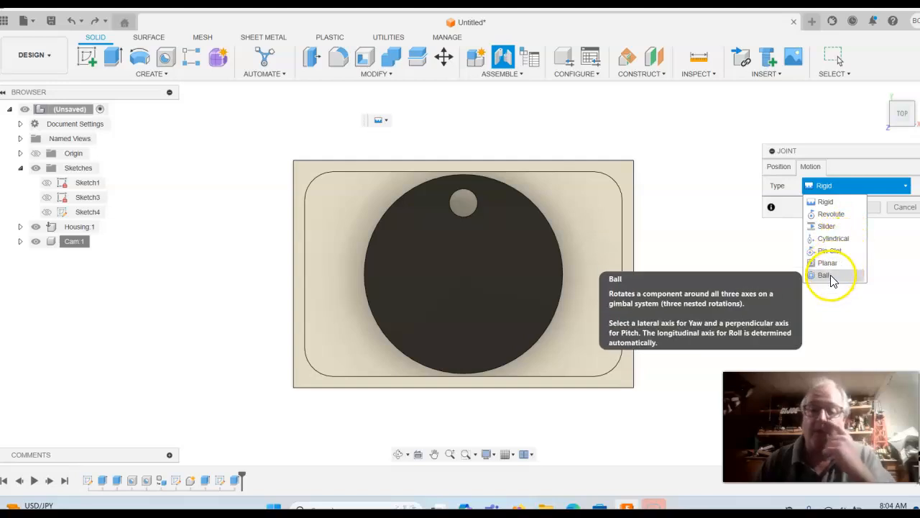
left_click(829, 117)
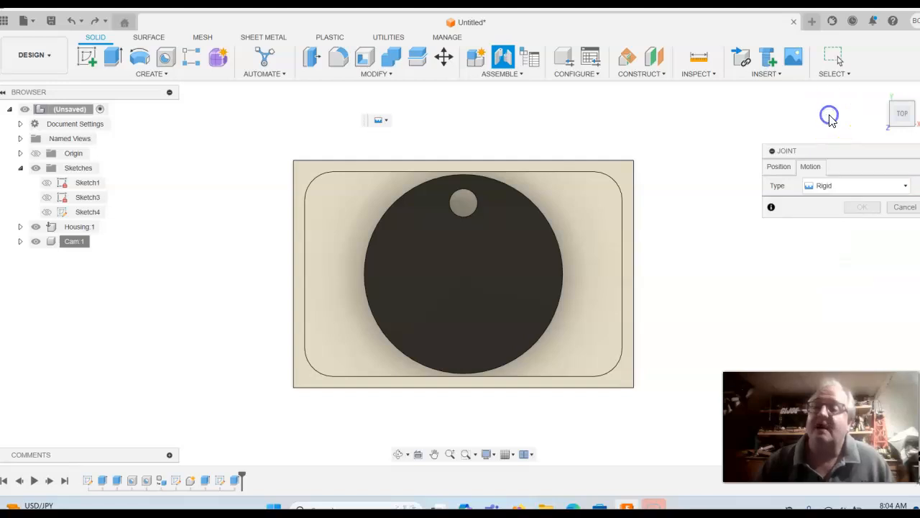
left_click(905, 208)
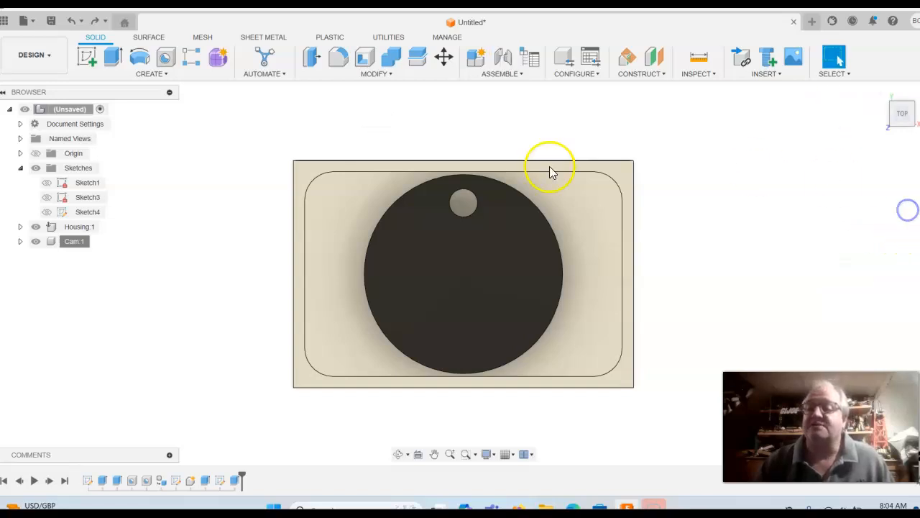
left_click(504, 76)
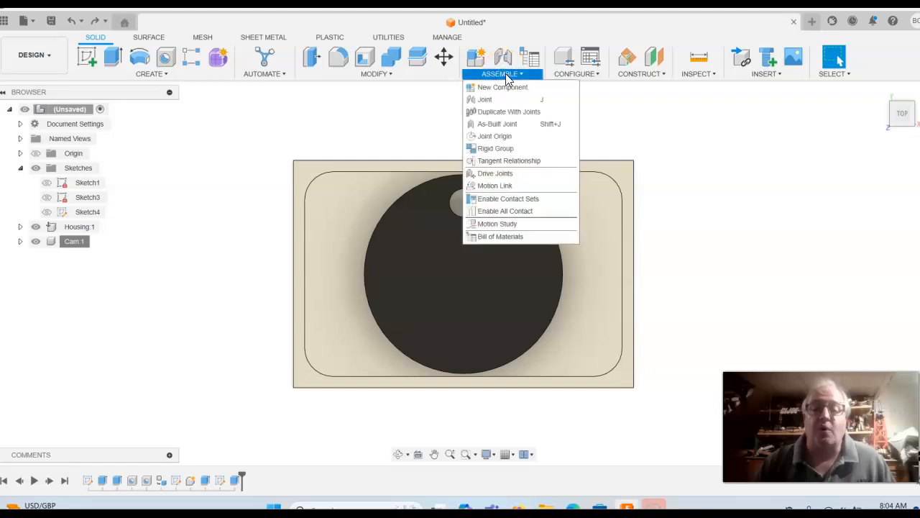
left_click(774, 169)
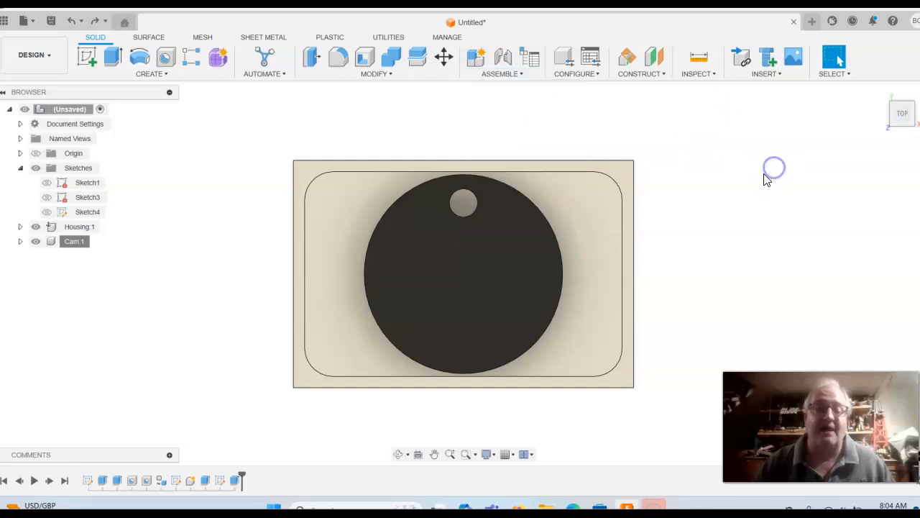
Step: Create an as-built revolute joint between the cam and the housing, with its origin at the cam's centre, rotating about the Z axis
left_click(501, 74)
left_click(501, 127)
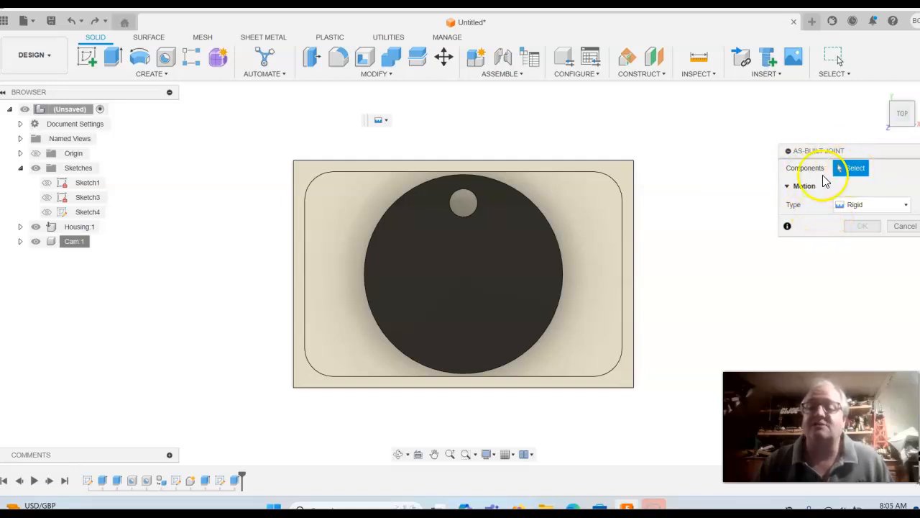
left_click(397, 238)
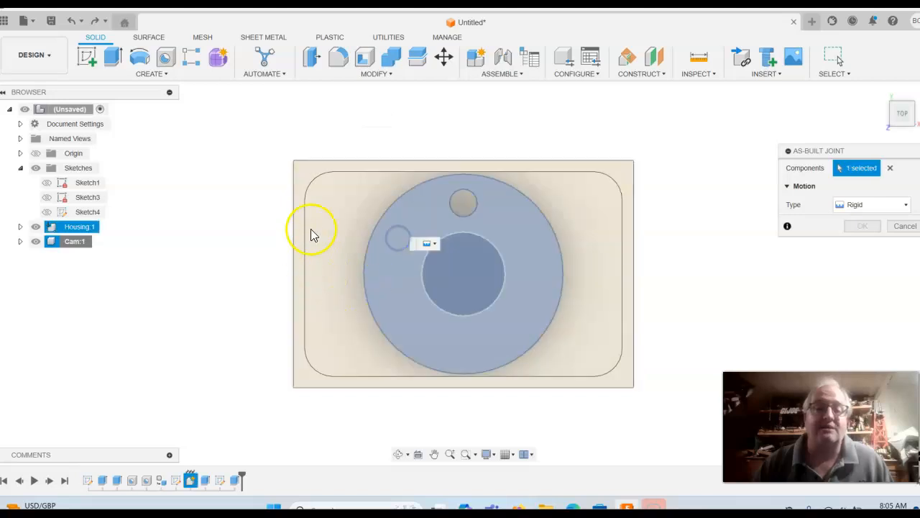
left_click(339, 199)
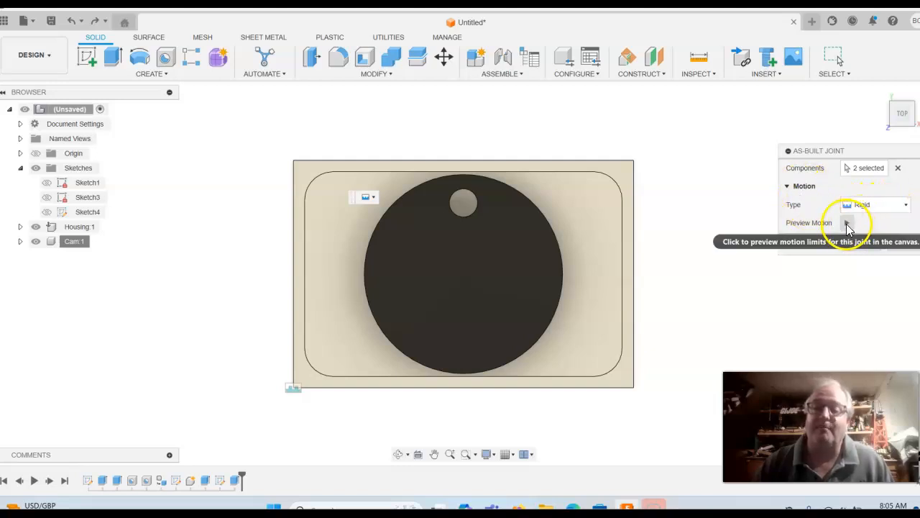
left_click(847, 224)
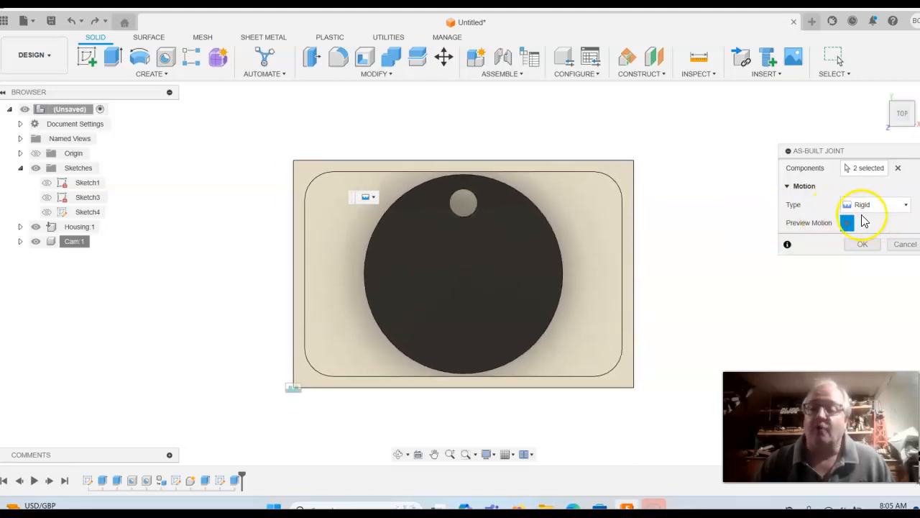
left_click(889, 207)
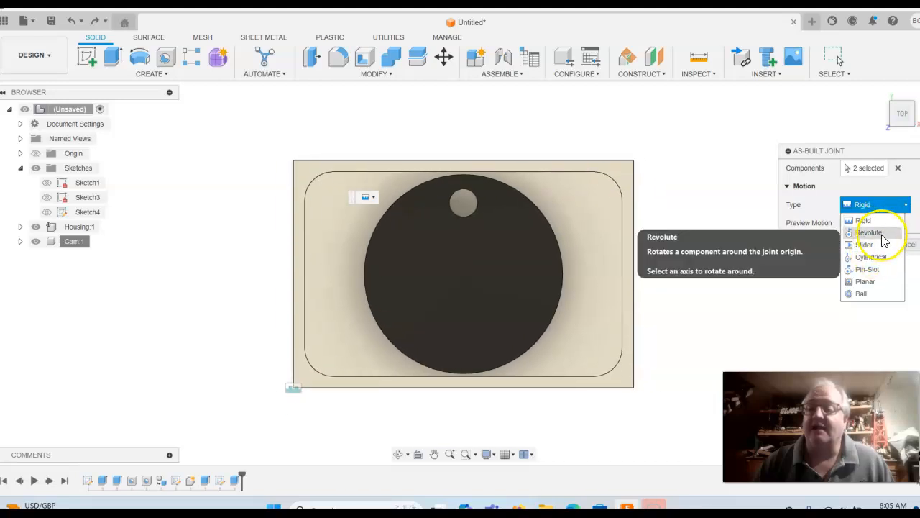
left_click(870, 232)
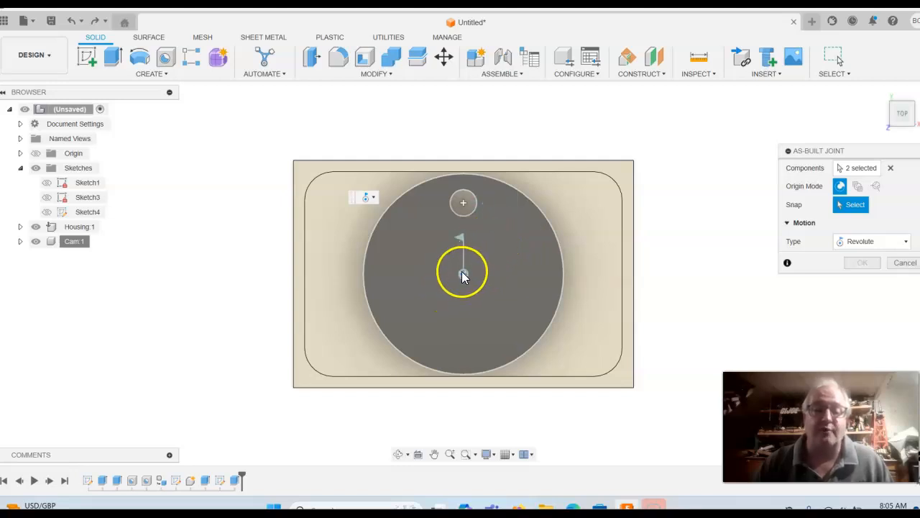
left_click(462, 273)
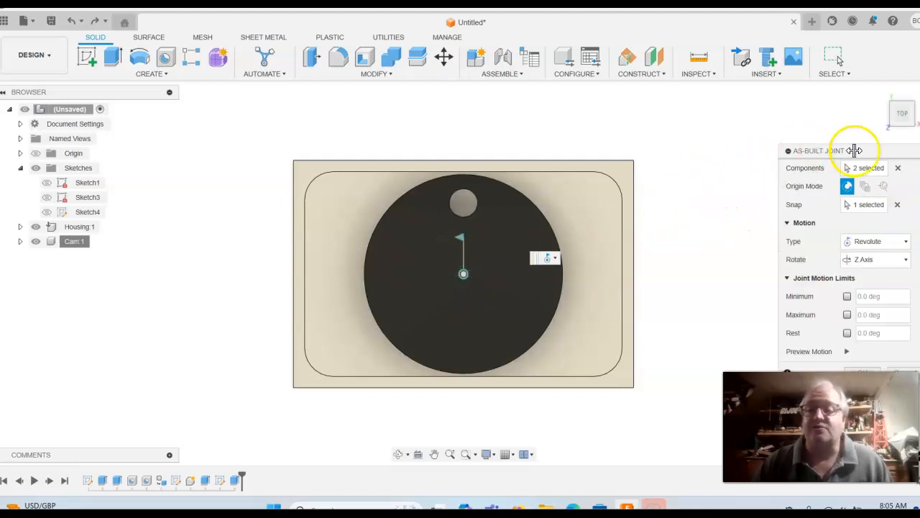
left_click_drag(859, 157, 830, 109)
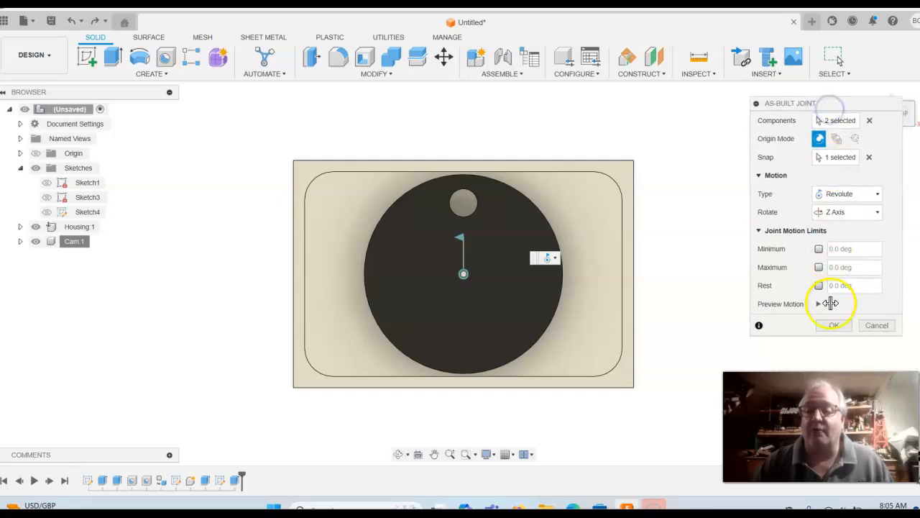
left_click(834, 325)
Step: Test the revolute joint by rotating the cam slightly inside the housing
middle_click_drag(766, 240, 635, 253, "shift")
left_click(540, 274)
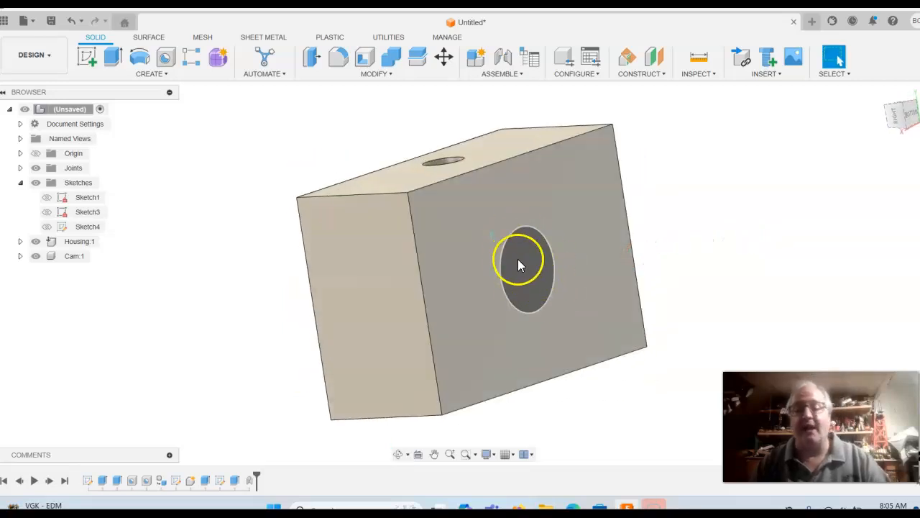
middle_click_drag(610, 212, 803, 204, "shift")
left_click(488, 266)
left_click_drag(497, 220, 511, 259)
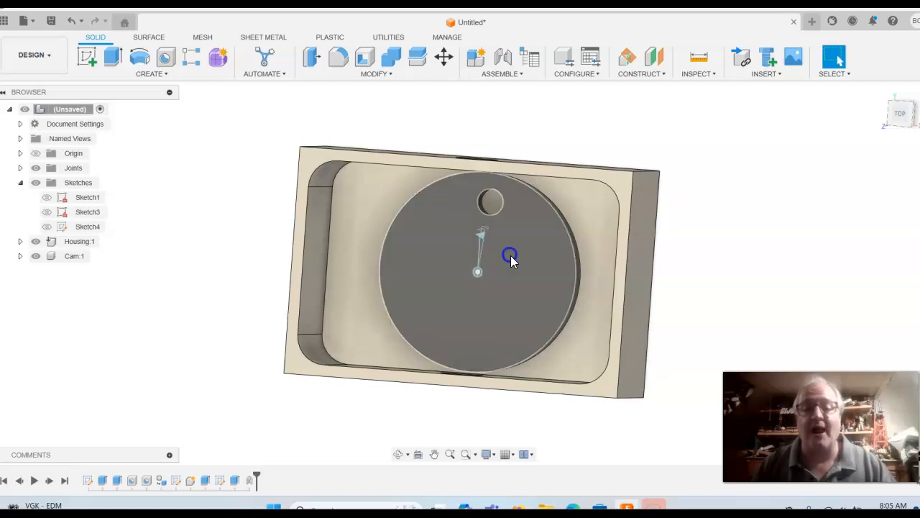
left_click(900, 115)
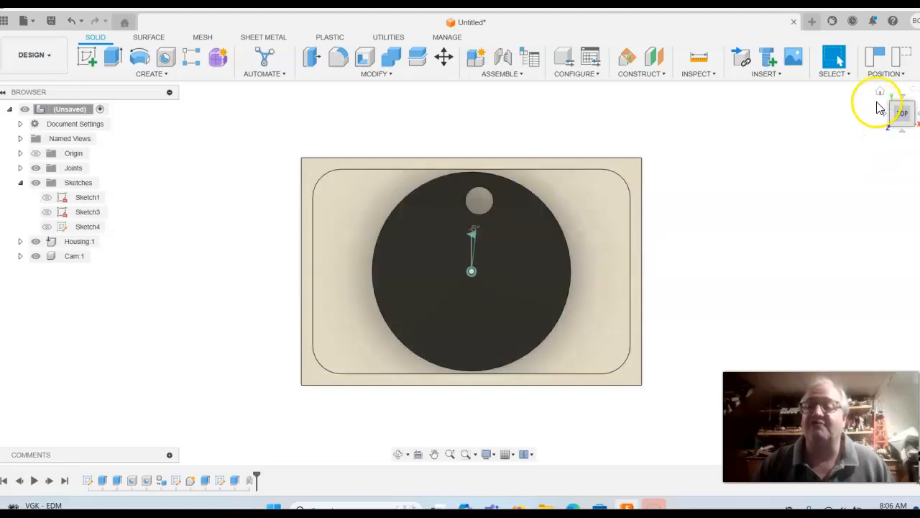
Step: Hide the Housing component so that only the cam is shown
left_click(882, 96)
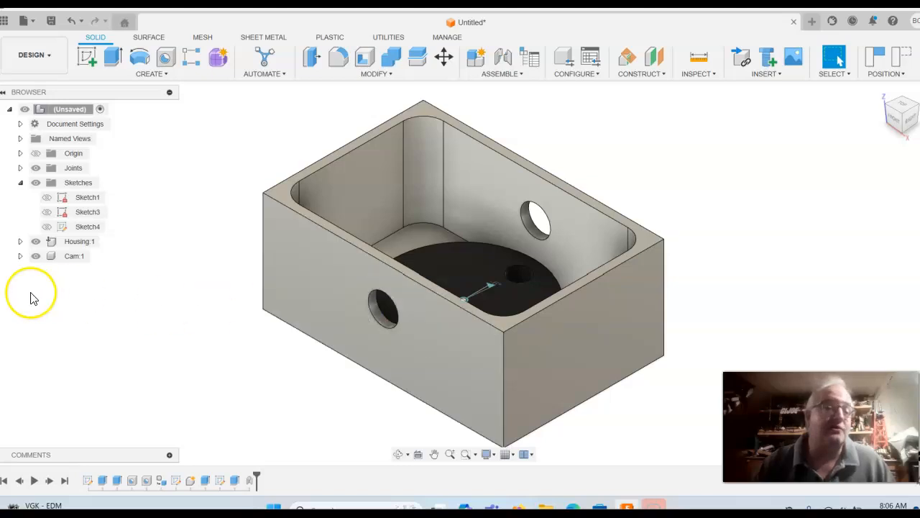
left_click(36, 245)
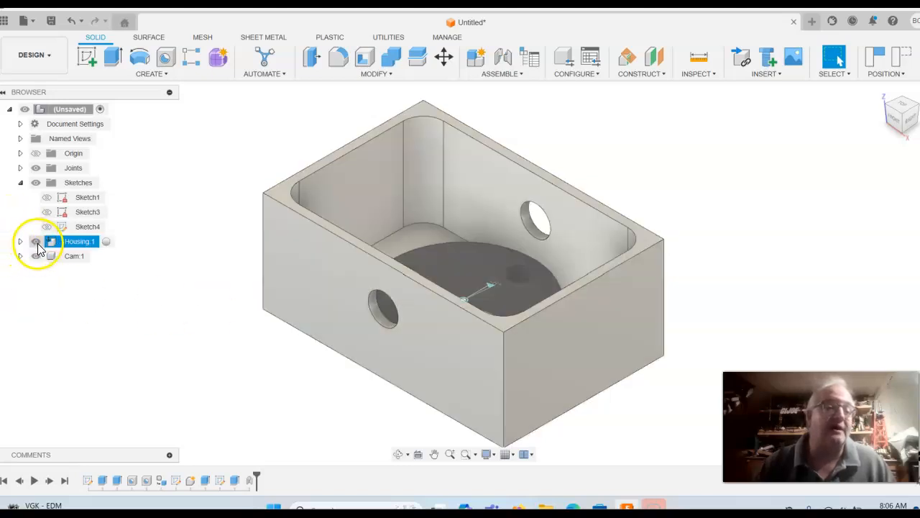
left_click(35, 243)
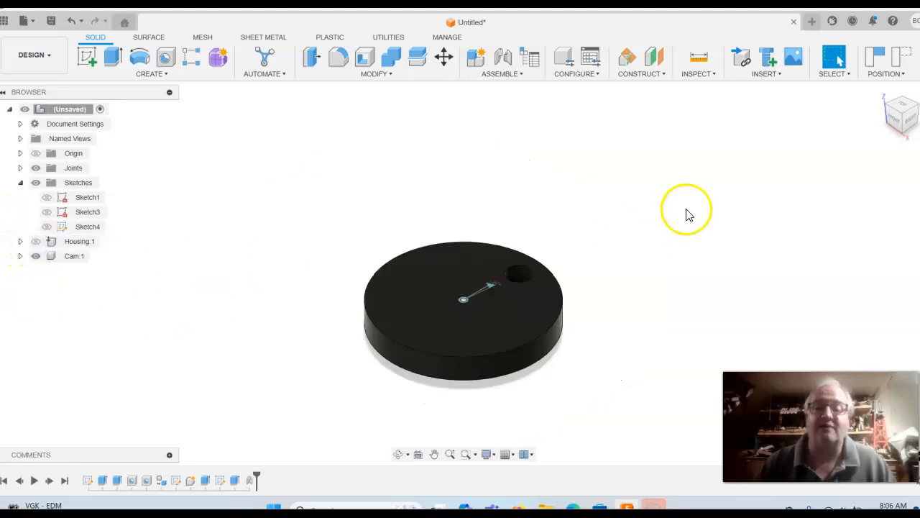
Step: Start a sketch on the cam's underside face around the central boss, reverting the moved component positions
scroll(687, 214, "down", 1)
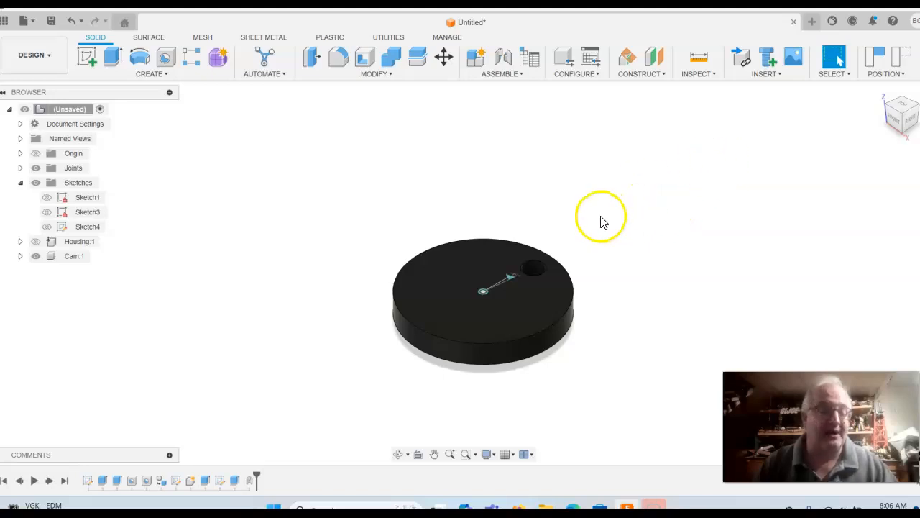
middle_click_drag(594, 229, 692, 219, "shift")
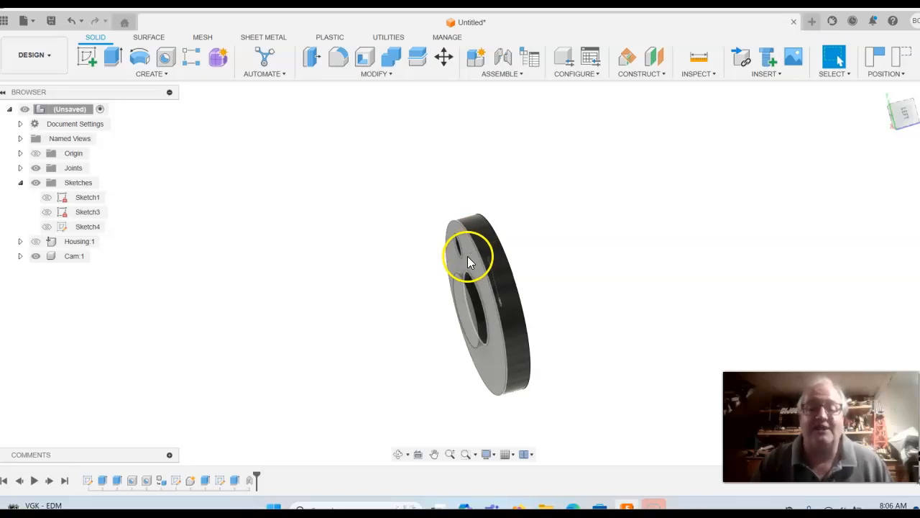
left_click(86, 56)
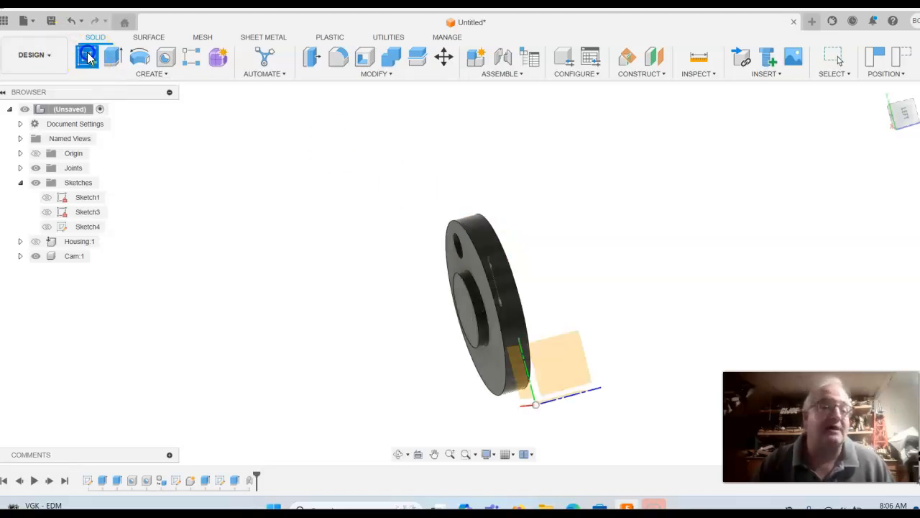
left_click(454, 266)
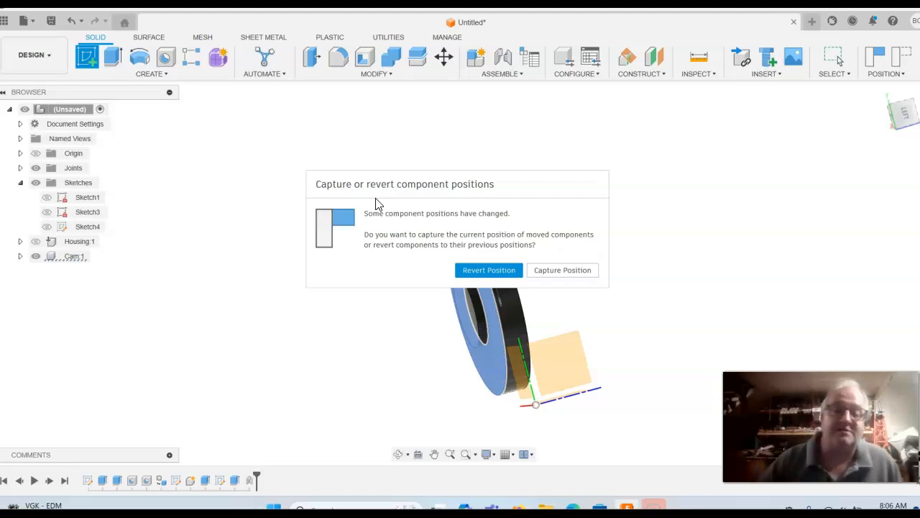
left_click(503, 279)
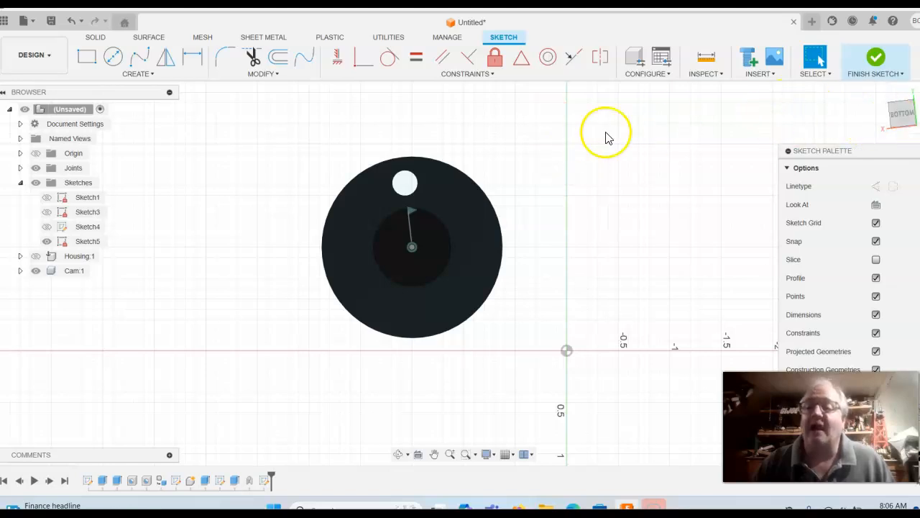
Step: Project the circular edge of the cam's small offset hole into the sketch, keeping the projection linked
left_click(137, 75)
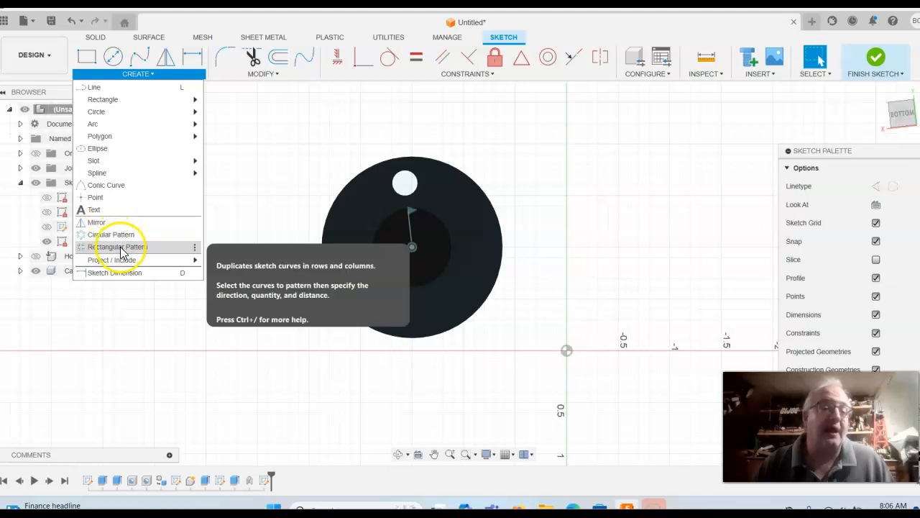
mouse_move(189, 261)
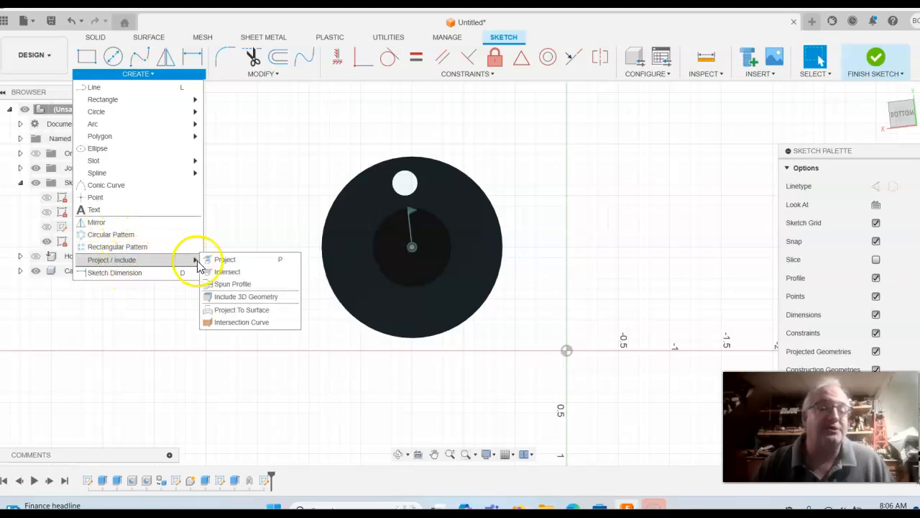
left_click(242, 259)
left_click(403, 187)
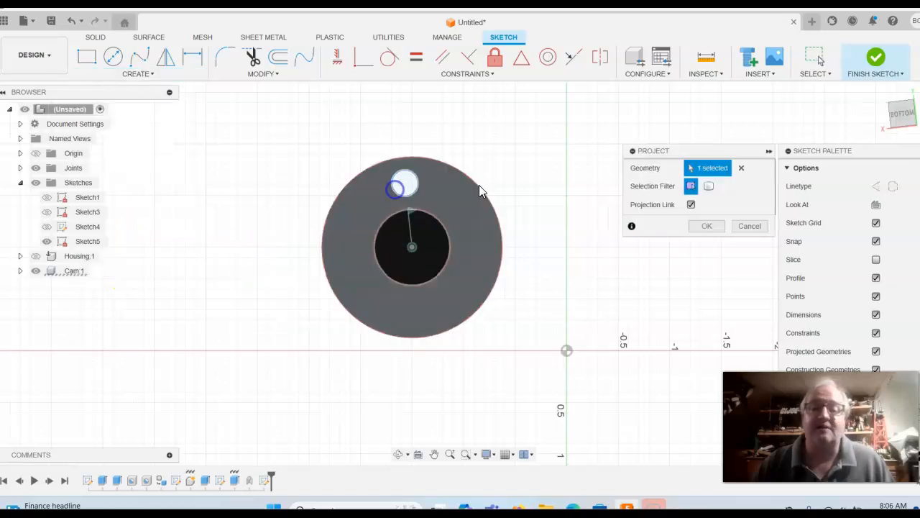
left_click(705, 227)
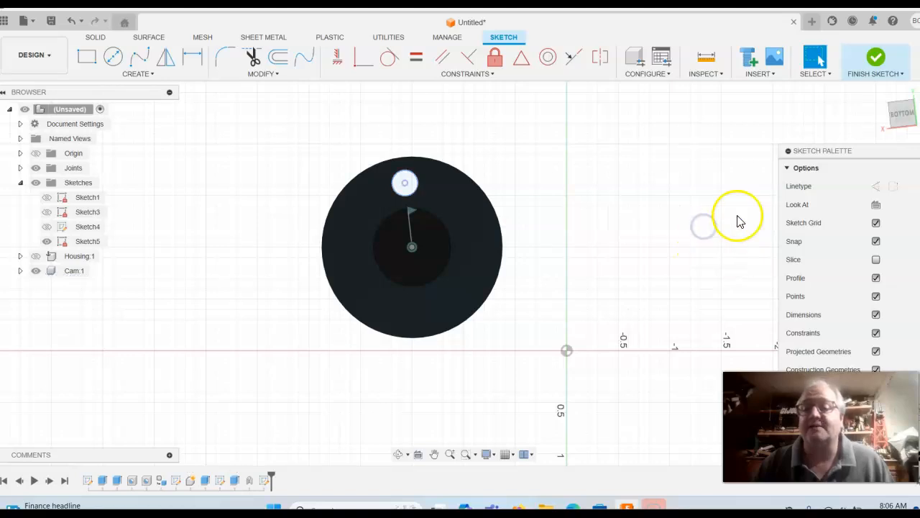
Step: Finish the sketch and extrude the projected hole circle -1 in through the cam as a new component
left_click(875, 61)
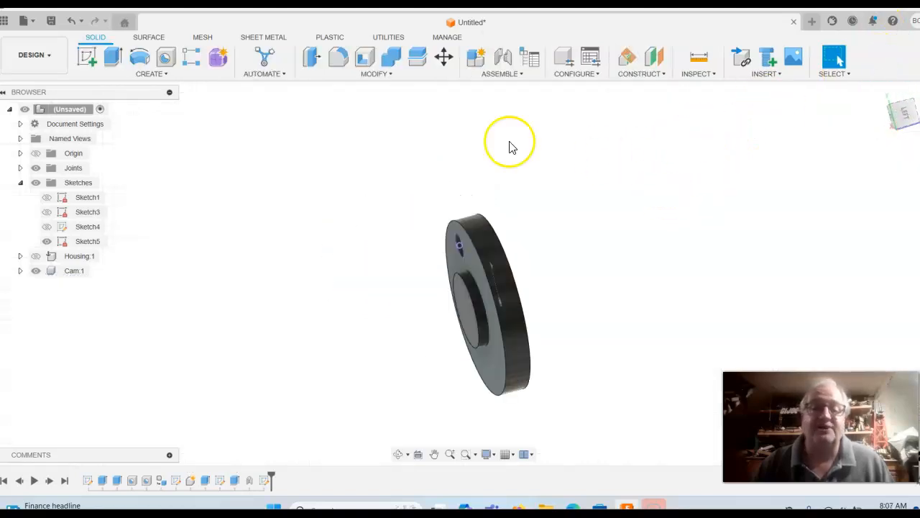
left_click(112, 58)
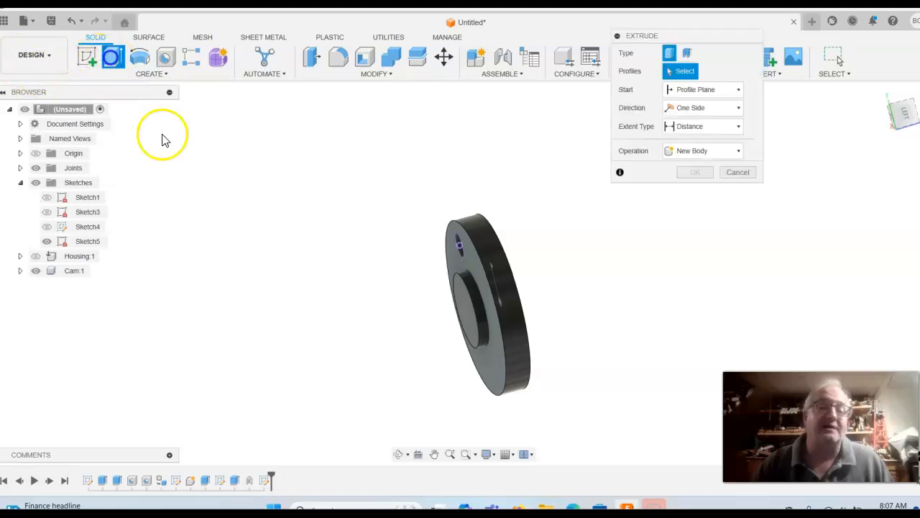
left_click(454, 247)
left_click_drag(447, 250, 554, 235)
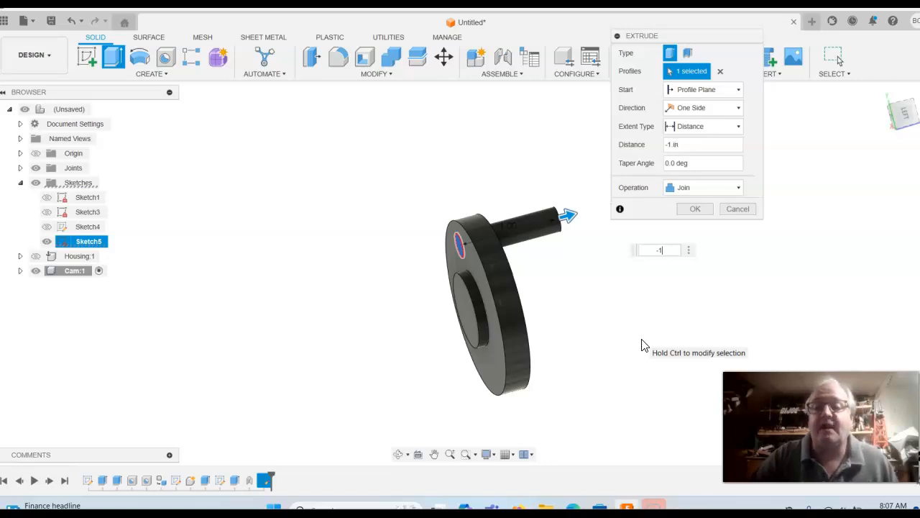
left_click(654, 188)
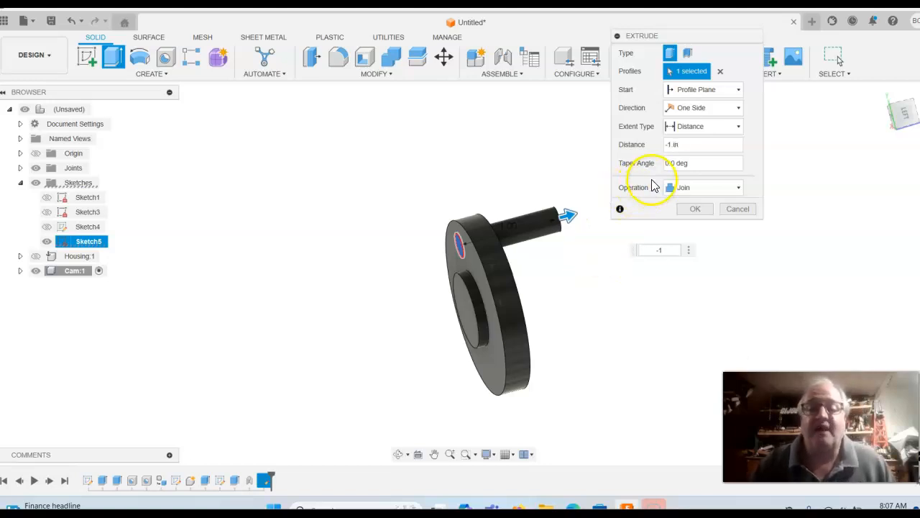
left_click(740, 189)
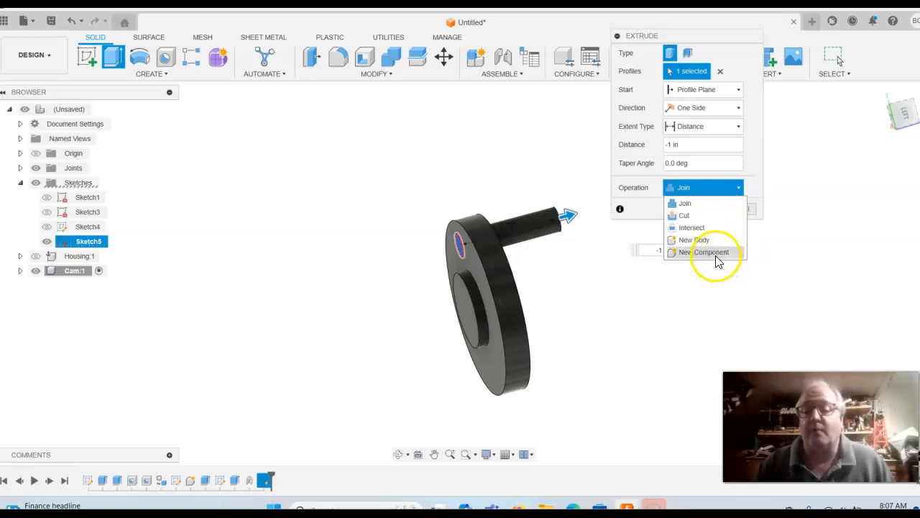
left_click(705, 253)
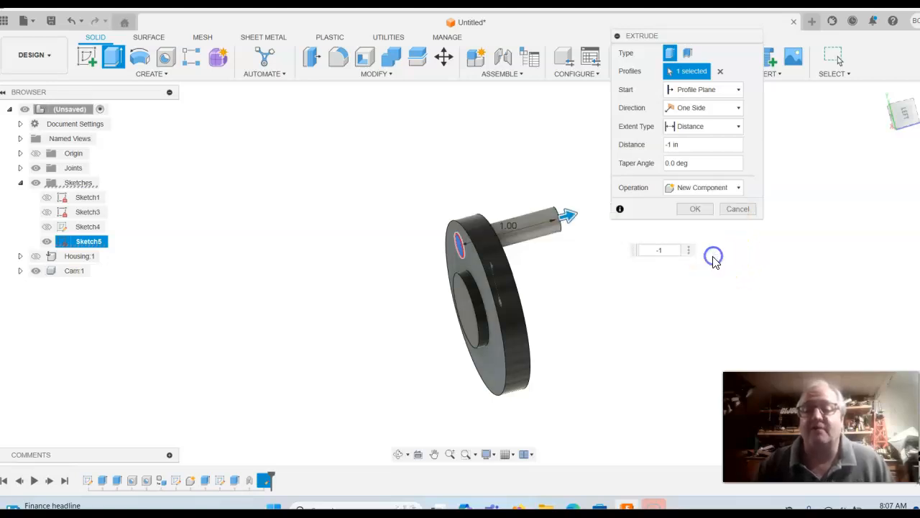
left_click(696, 210)
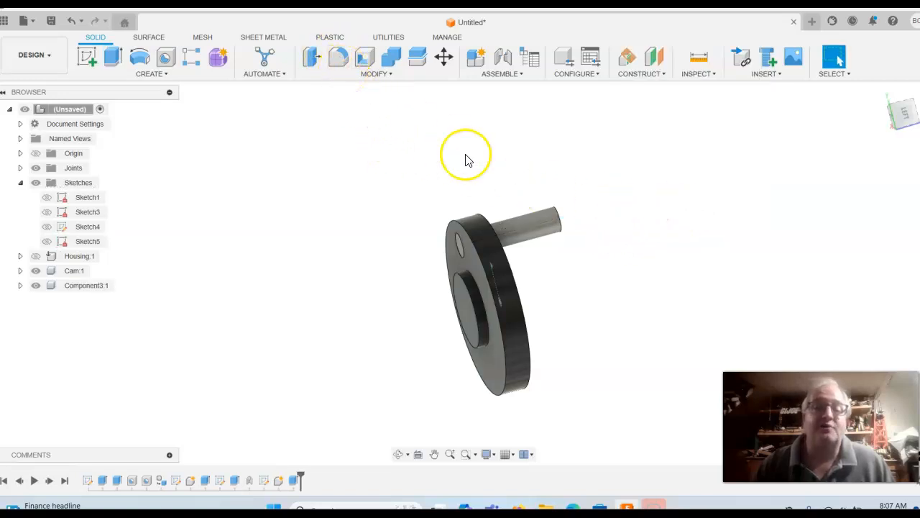
Step: Fillet the circular edges at both ends of the new pin with a 0.03 in radius
left_click(335, 57)
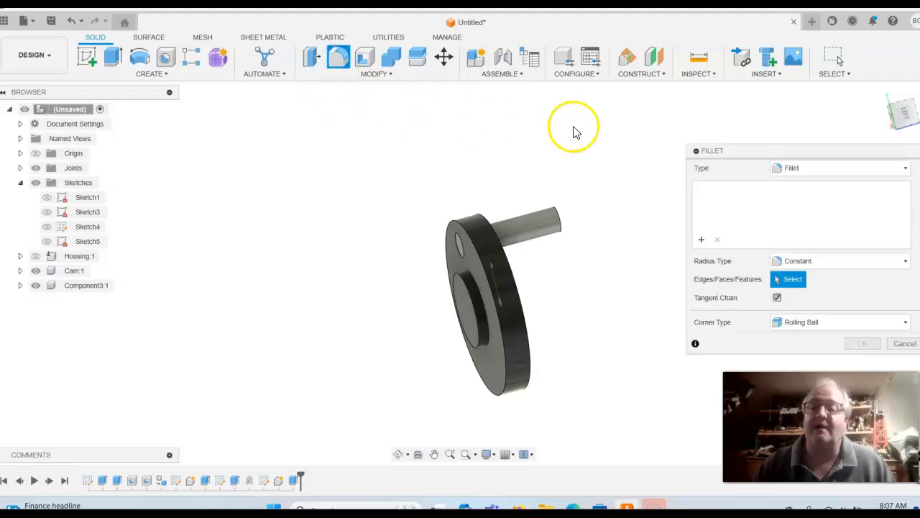
left_click(554, 213)
left_click(458, 242)
left_click(800, 191)
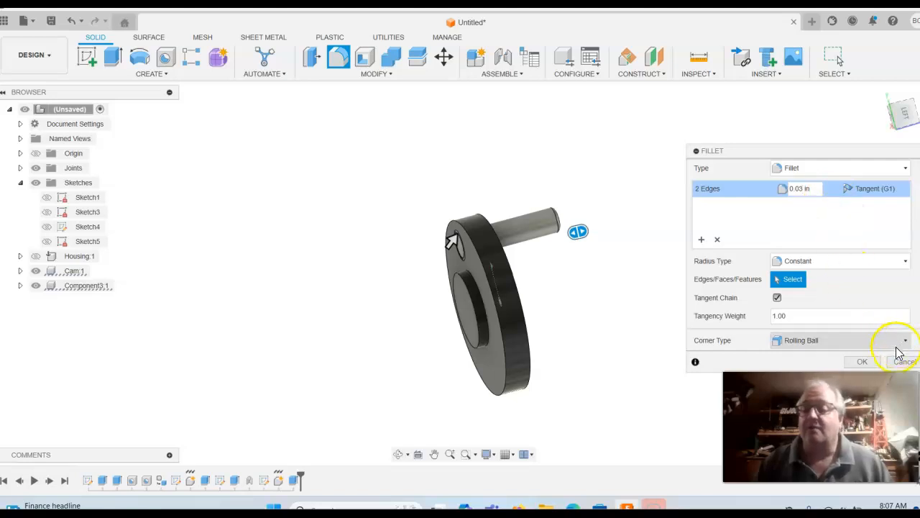
left_click(862, 361)
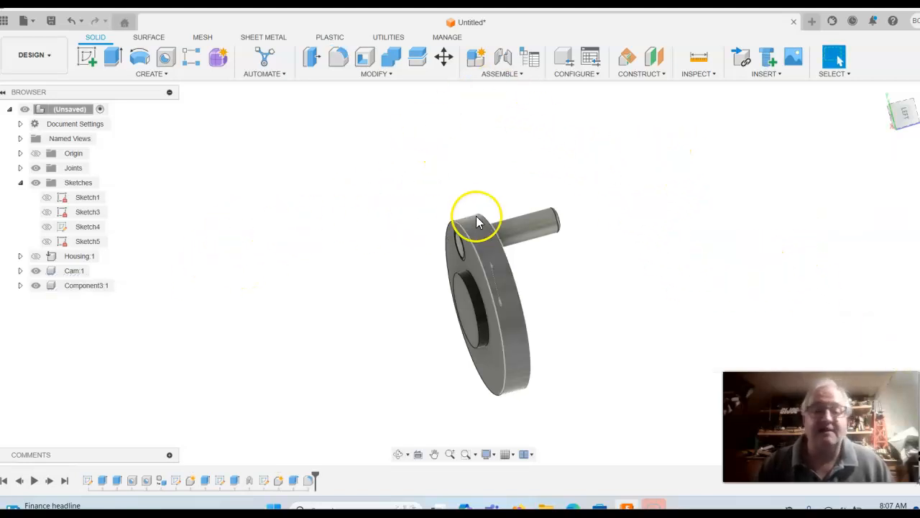
Step: Rename the new pin component as 1/4 x 1 Dowel Pin
left_click(79, 287)
double_click(81, 285)
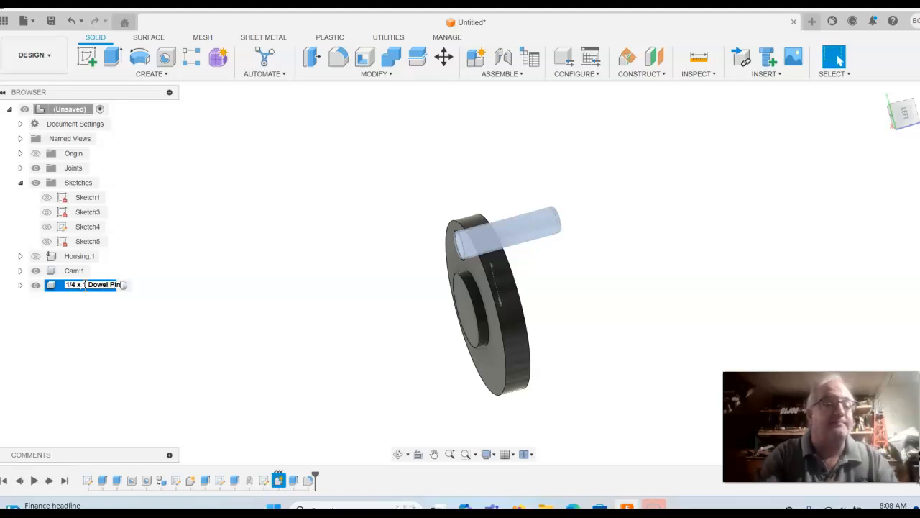
key("Return")
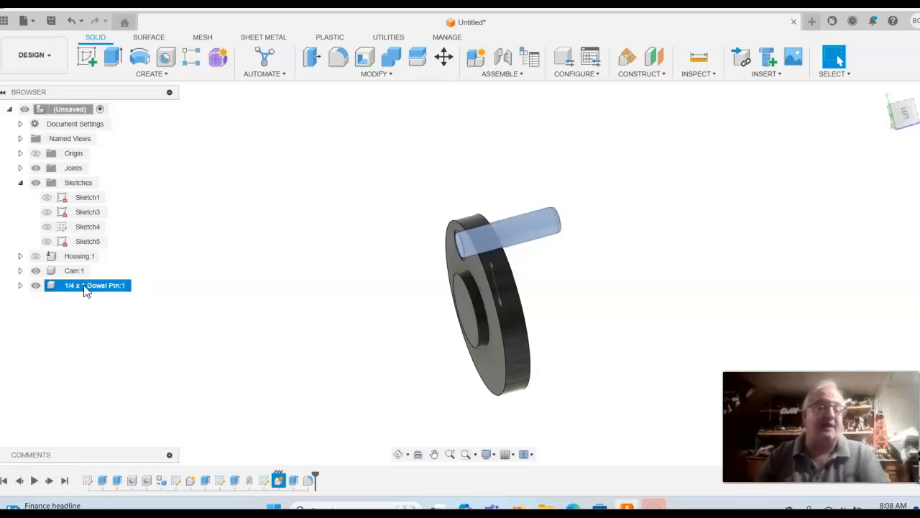
Step: Open the physical material library for the dowel pin component and expand its Metal category
right_click(86, 290)
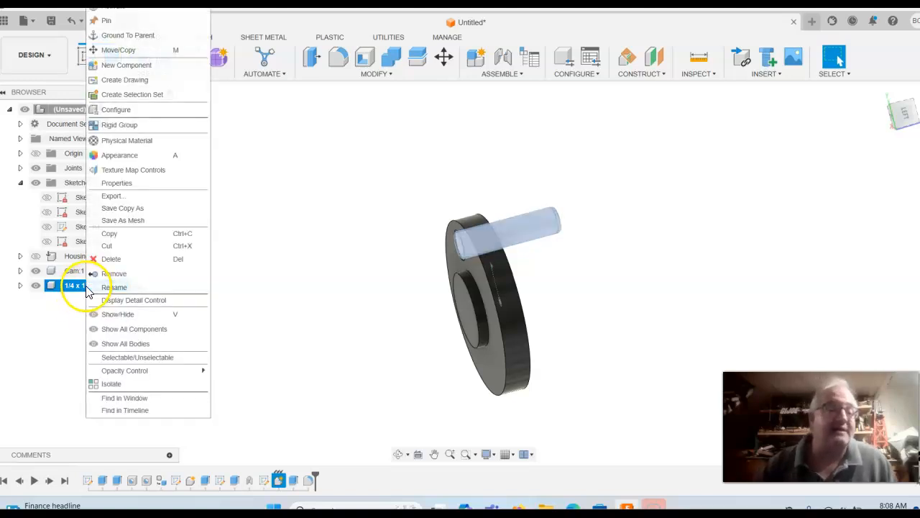
left_click(127, 141)
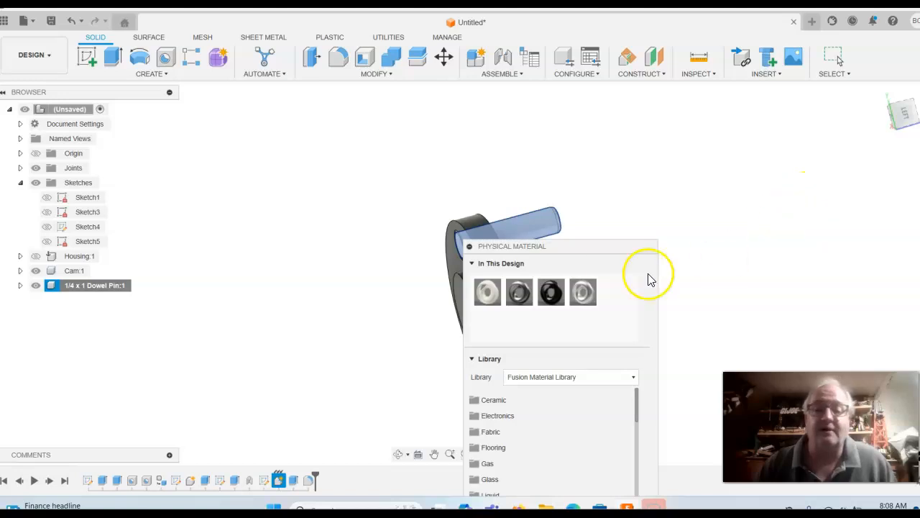
left_click_drag(591, 249, 720, 84)
scroll(678, 288, "down", 5)
scroll(672, 295, "up", 3)
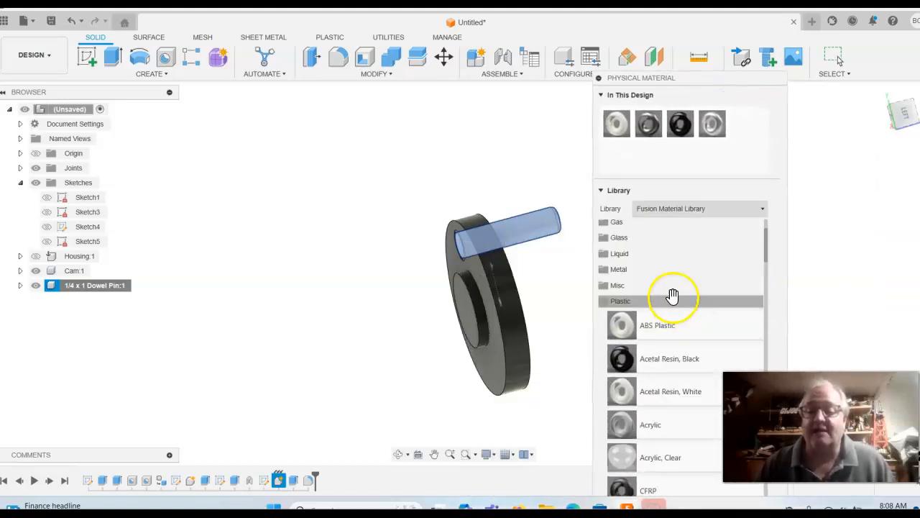
scroll(672, 296, "up", 2)
left_click(602, 339)
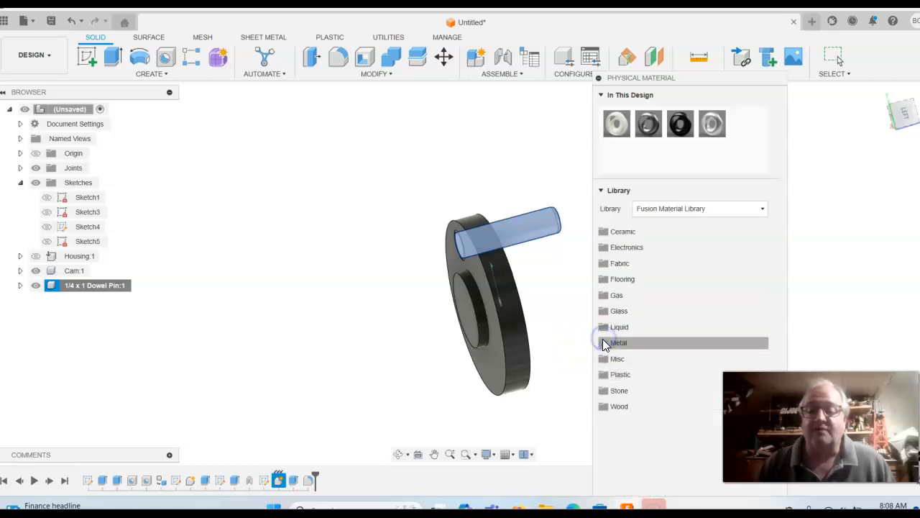
left_click(622, 343)
Step: Apply the Steel AISI 1020 107 HR material to the dowel pin and close the material library
scroll(686, 324, "down", 1)
scroll(687, 323, "down", 12)
scroll(703, 343, "down", 15)
left_click_drag(767, 306, 776, 386)
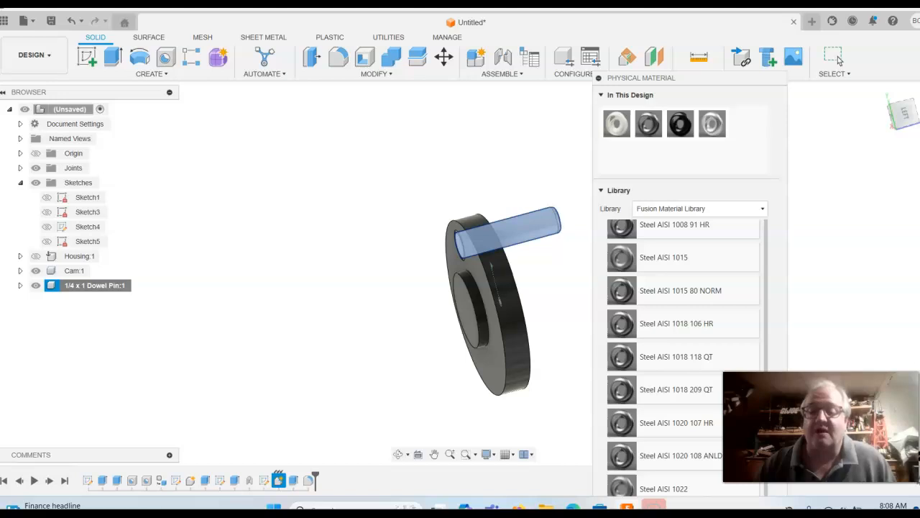
scroll(723, 282, "up", 2)
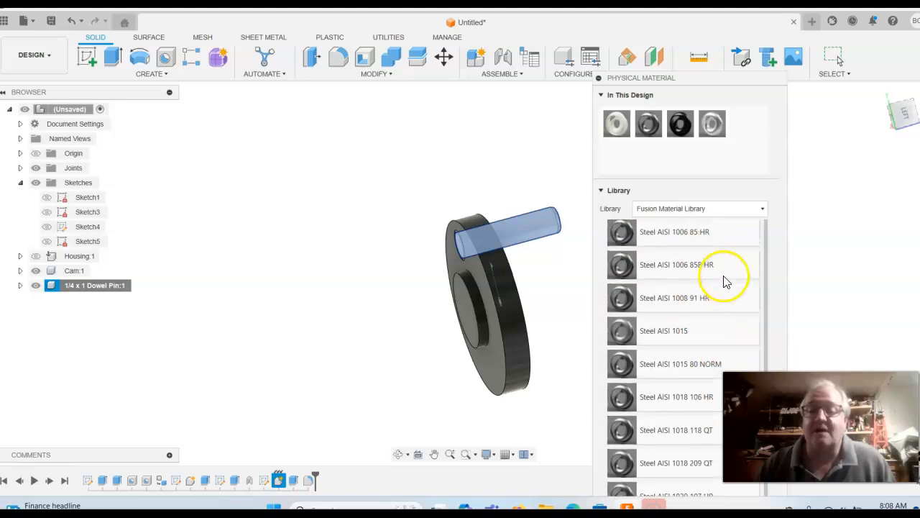
scroll(712, 288, "down", 6)
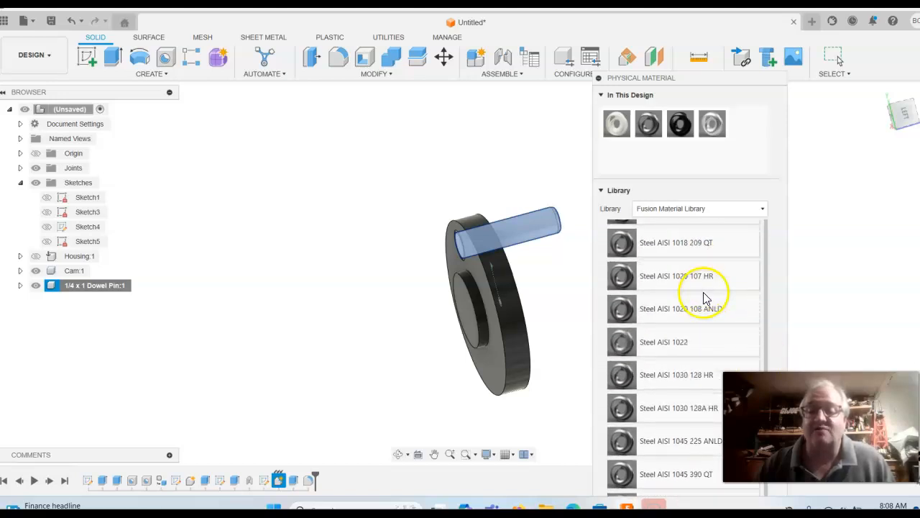
scroll(705, 294, "down", 2)
scroll(725, 307, "down", 1)
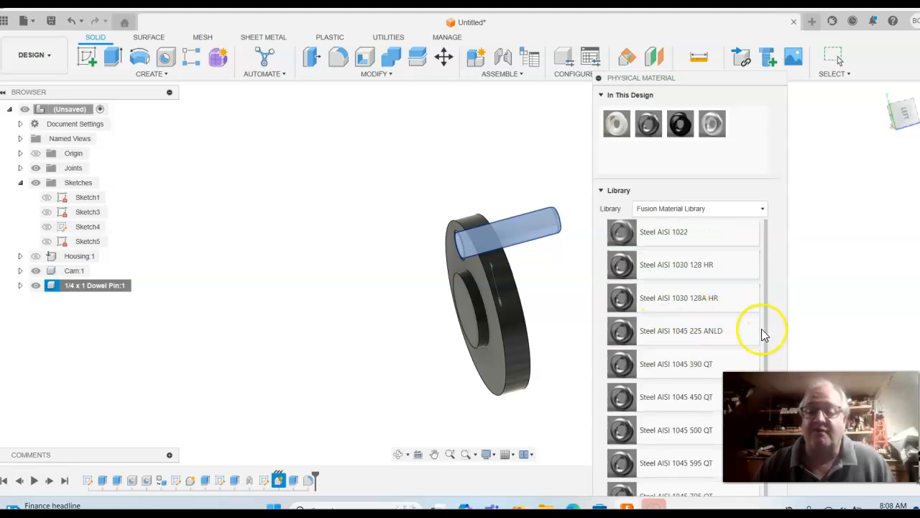
scroll(757, 325, "up", 1)
scroll(750, 320, "up", 1)
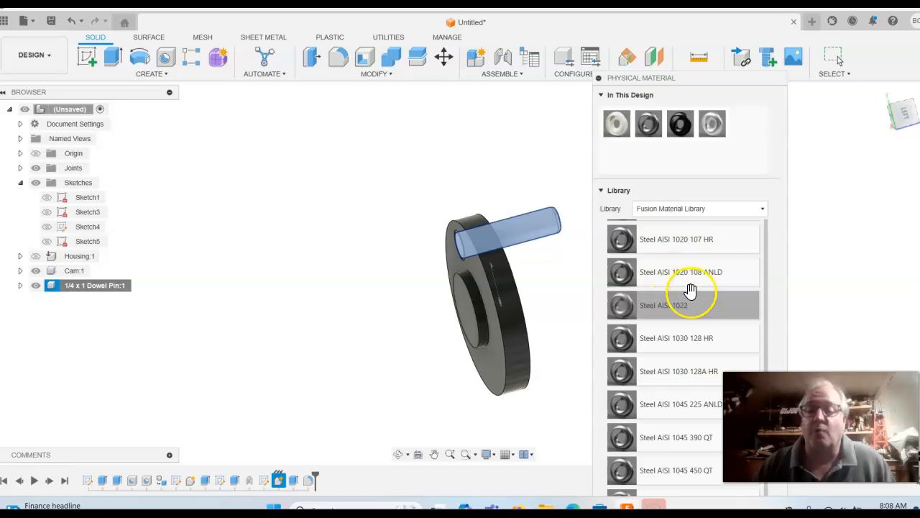
scroll(691, 295, "up", 1)
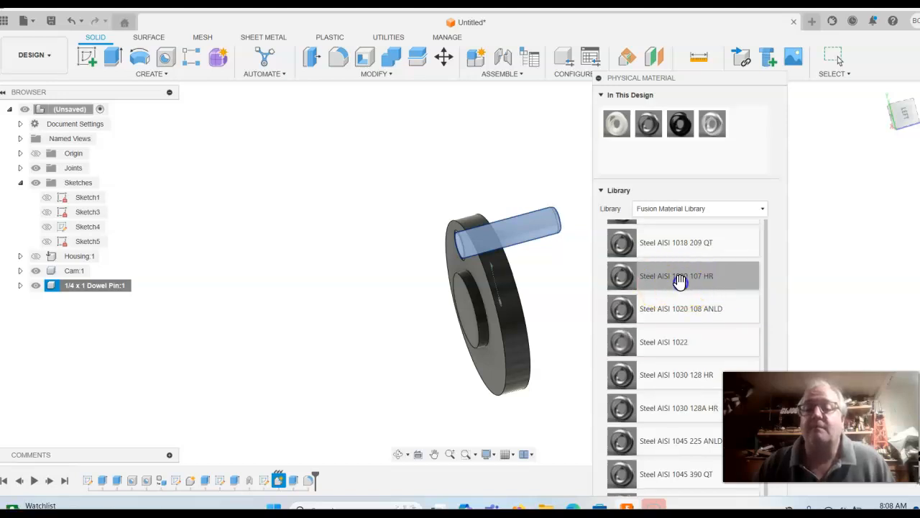
left_click_drag(594, 262, 530, 223)
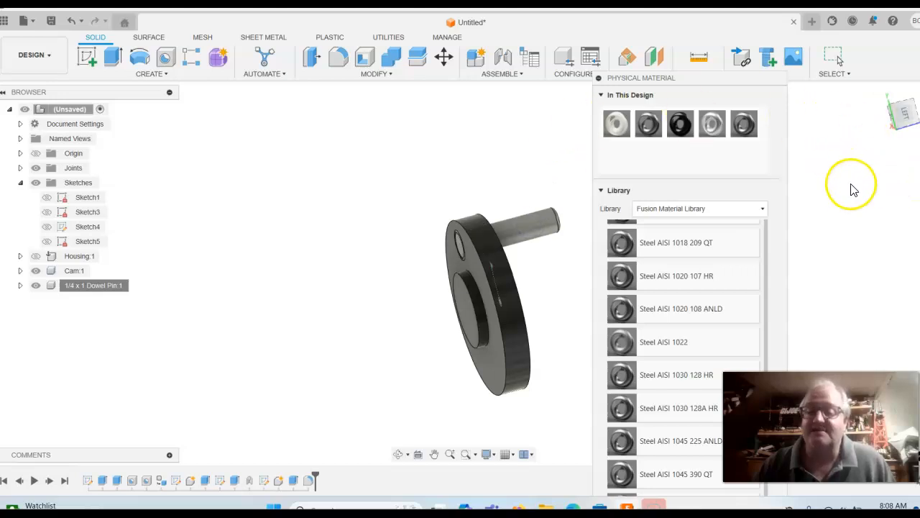
left_click_drag(708, 78, 607, 0)
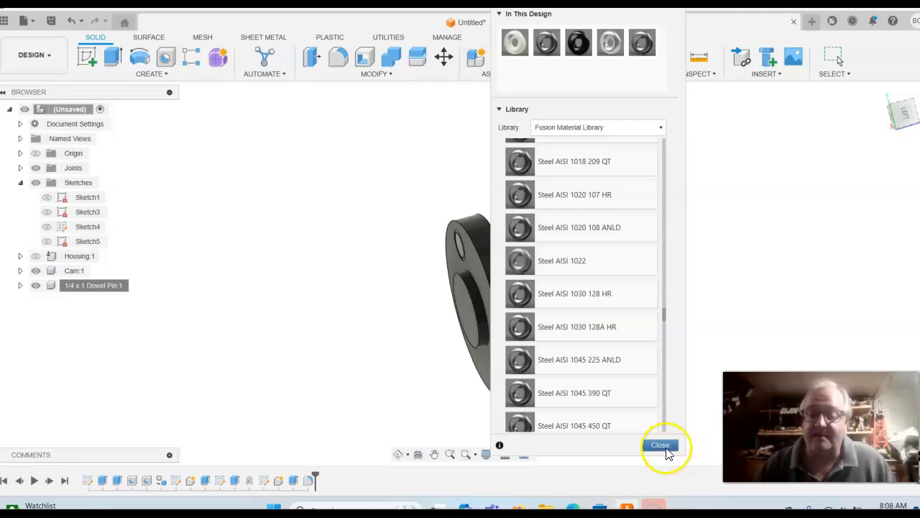
left_click(660, 443)
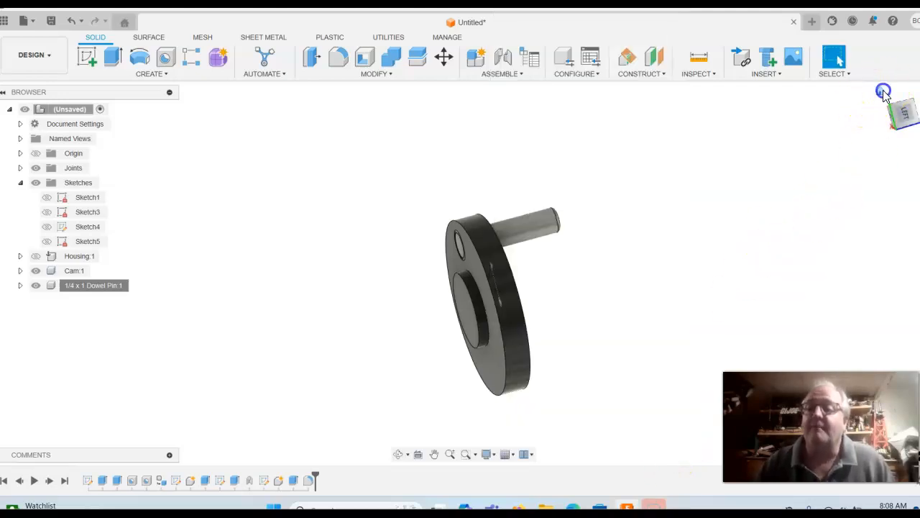
Step: Test the dowel pin's freedom by pulling it out of the cam's hole, and undo the move
left_click(884, 93)
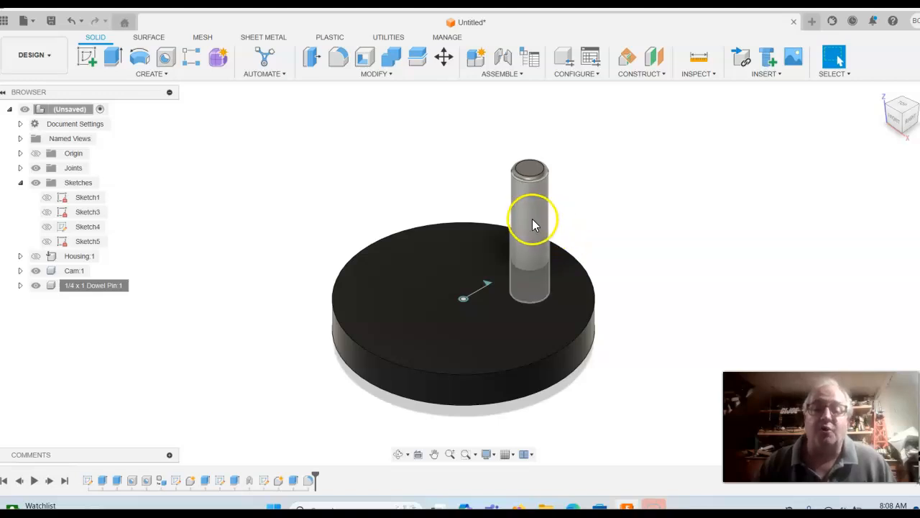
left_click_drag(534, 221, 719, 204)
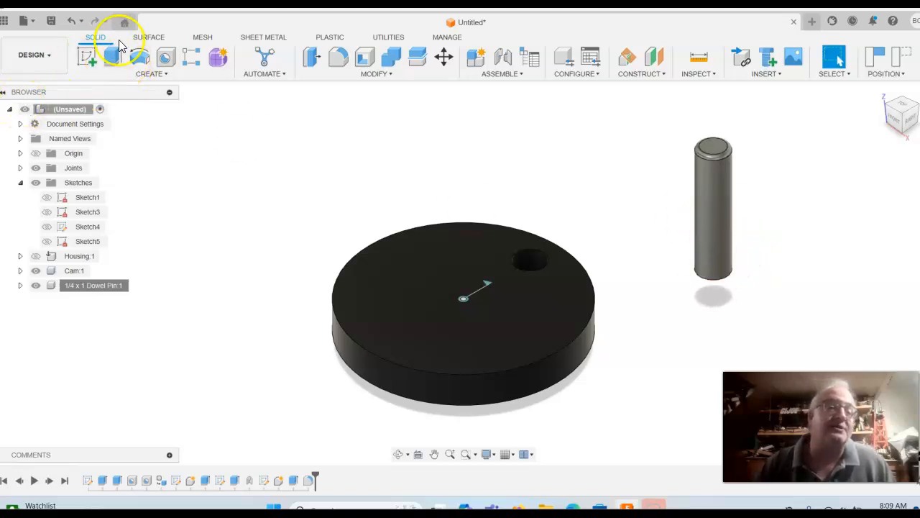
left_click(72, 23)
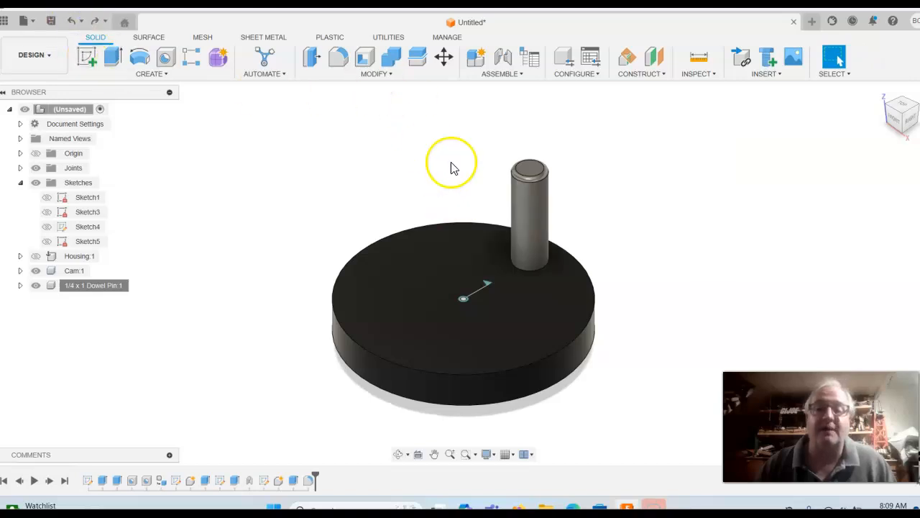
left_click(501, 75)
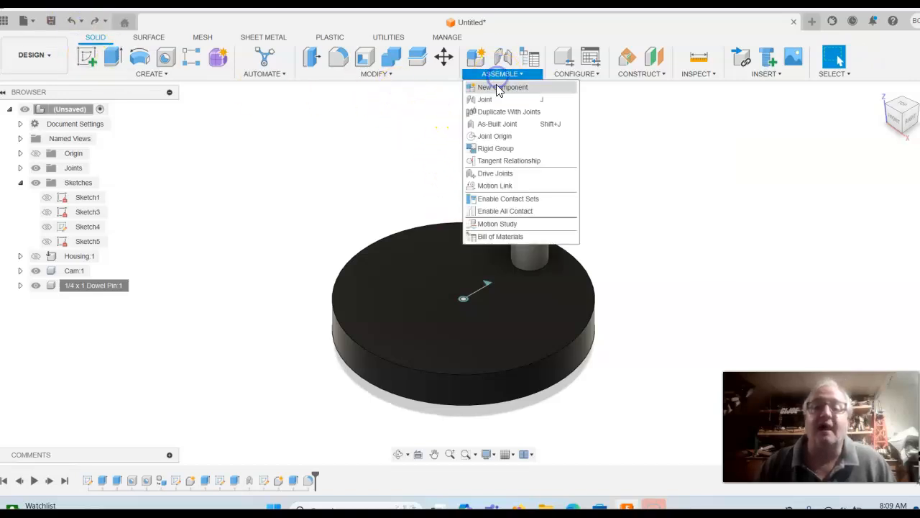
left_click(514, 114)
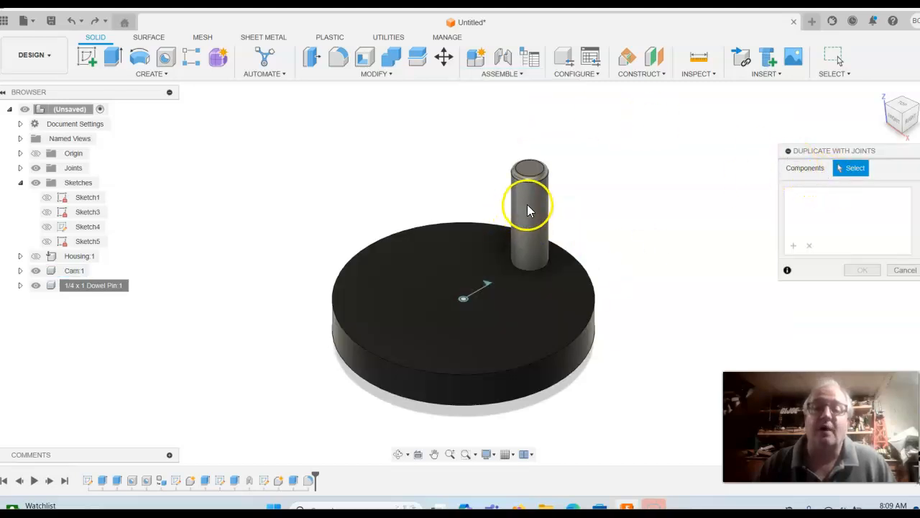
left_click(538, 203)
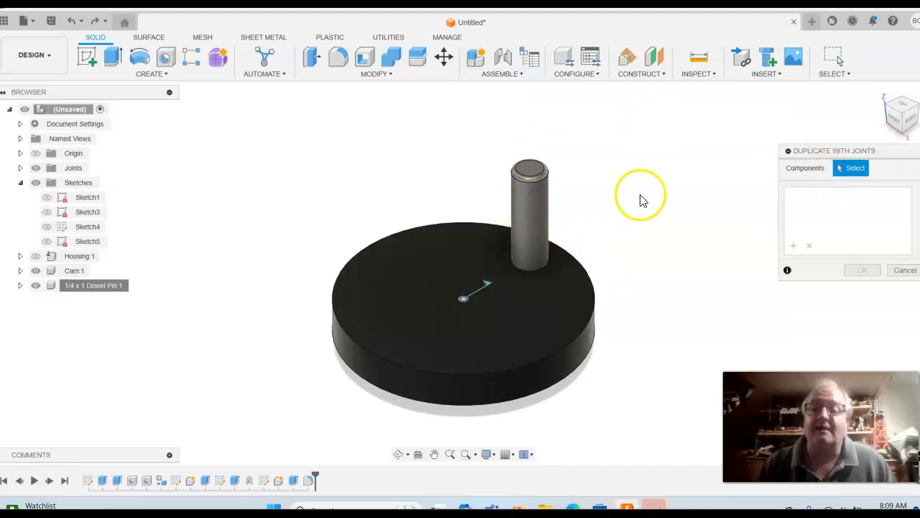
left_click(903, 270)
Step: Start an as-built joint between the dowel pin and the cam with Rigid motion, and preview the motion
left_click(486, 75)
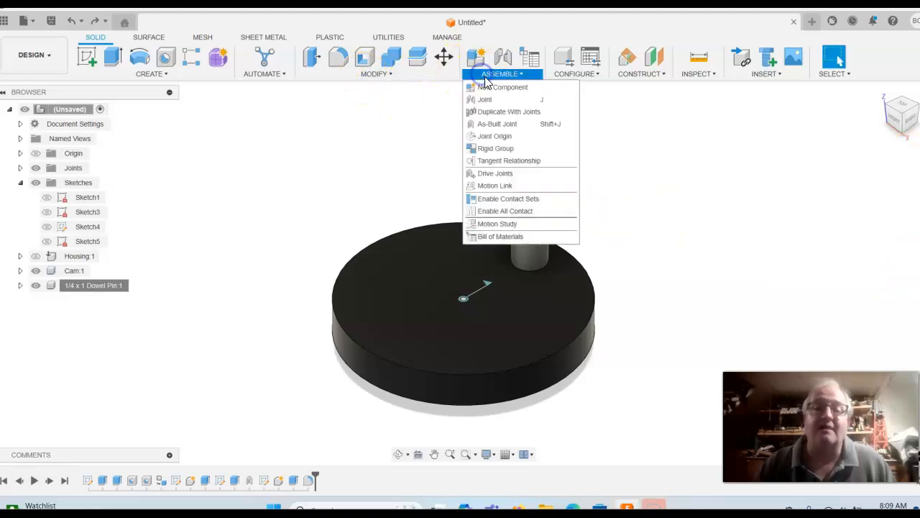
left_click(502, 129)
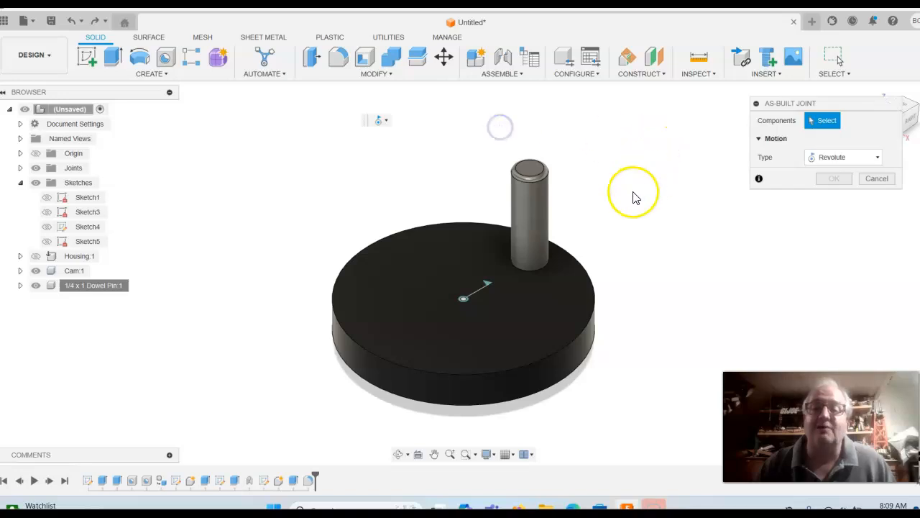
left_click(533, 212)
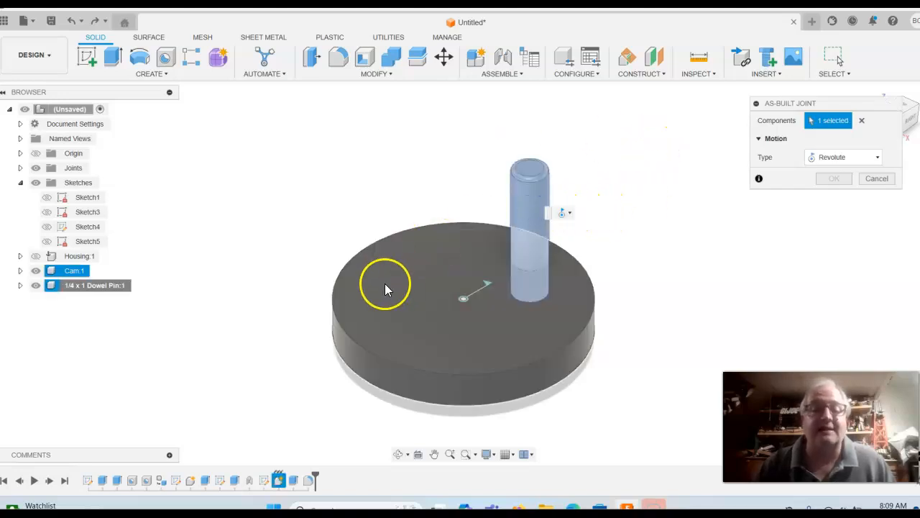
left_click(385, 284)
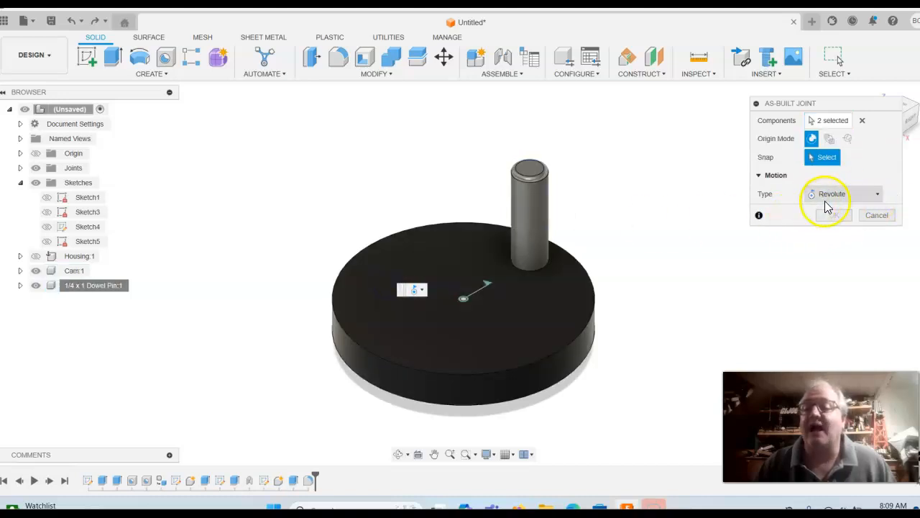
left_click(882, 194)
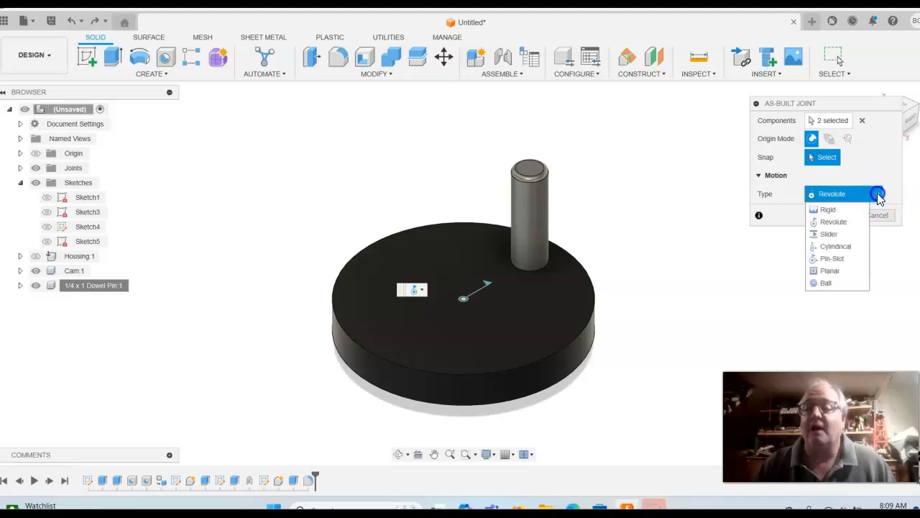
left_click(832, 206)
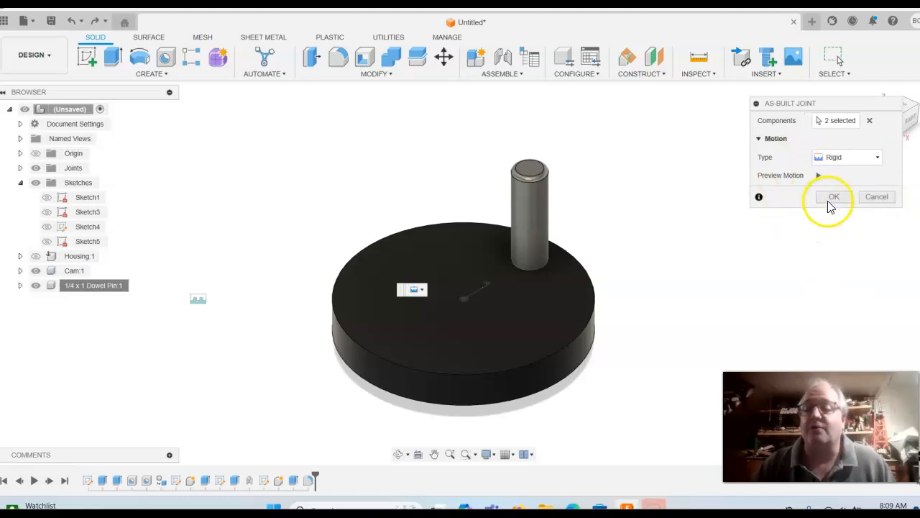
left_click(818, 175)
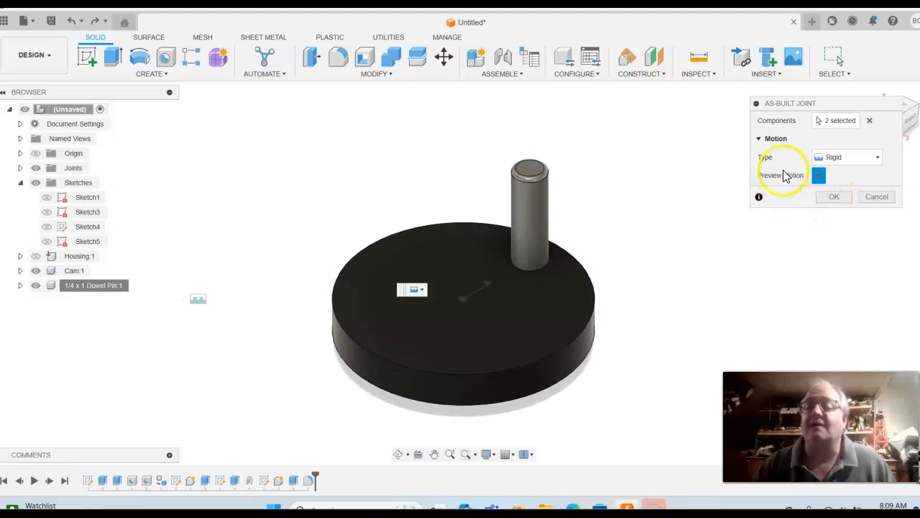
Step: Try the Slider motion type for the joint, snapping it at the base of the dowel pin on the cam
left_click(877, 158)
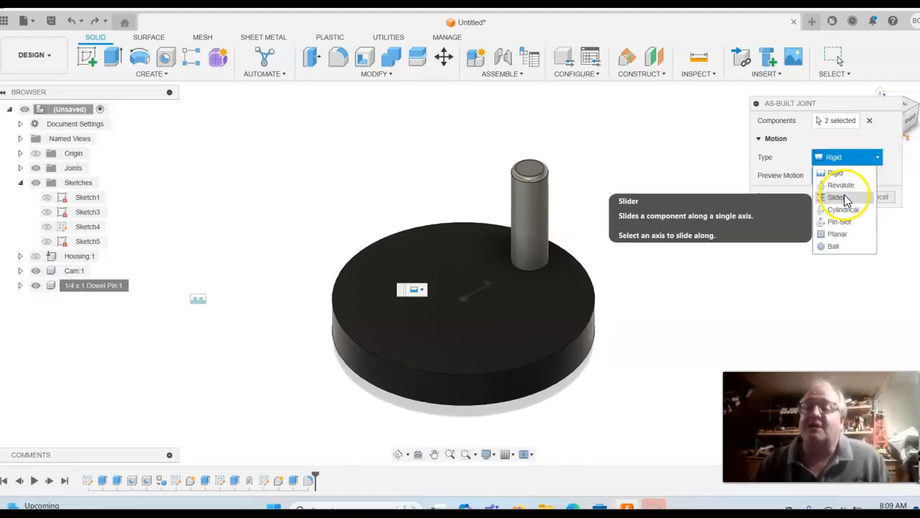
left_click(840, 198)
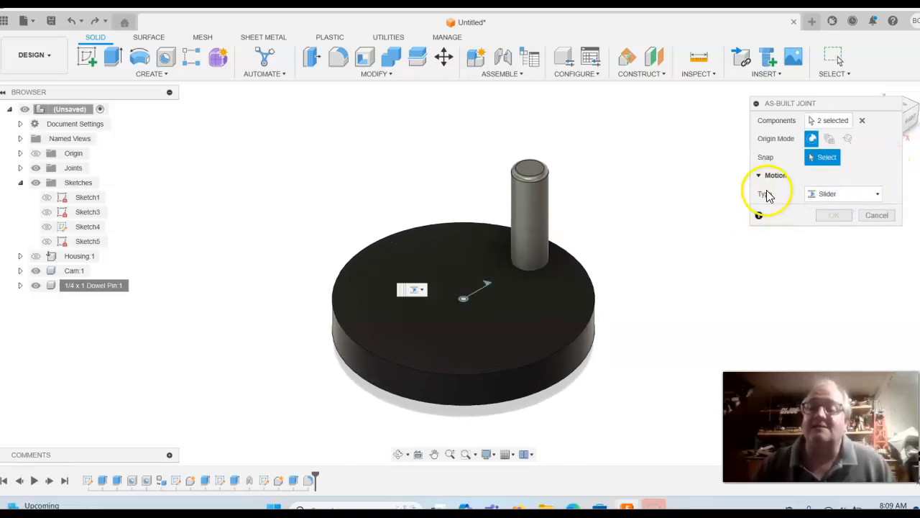
left_click(823, 163)
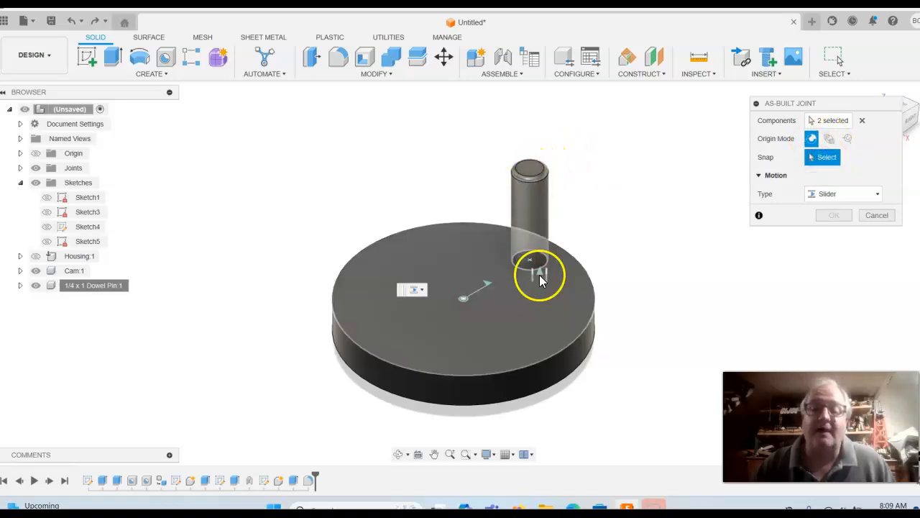
left_click(538, 276)
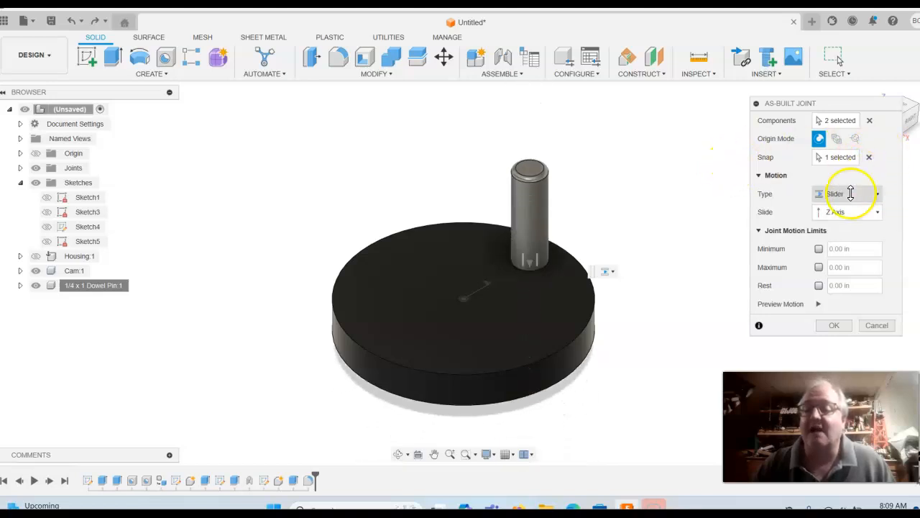
Step: Set the as-built joint's motion type to Rigid and create the joint
left_click(874, 194)
left_click(854, 208)
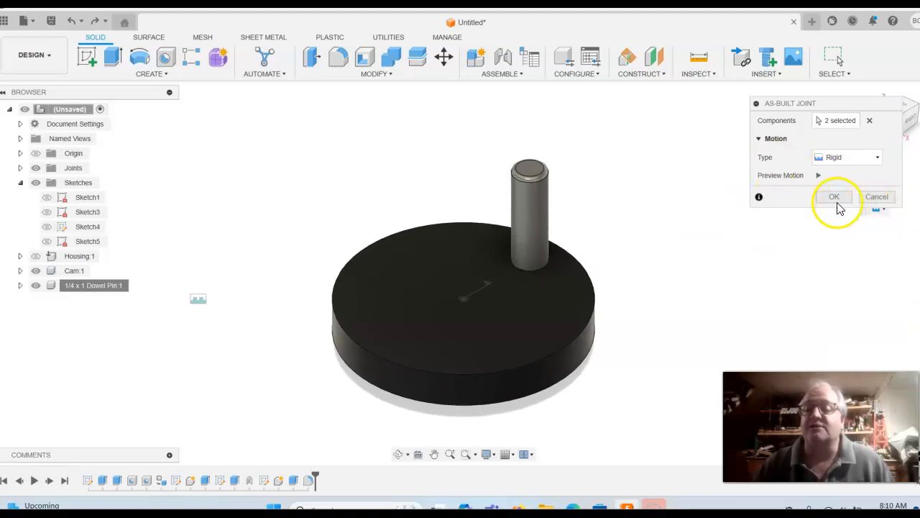
left_click(832, 199)
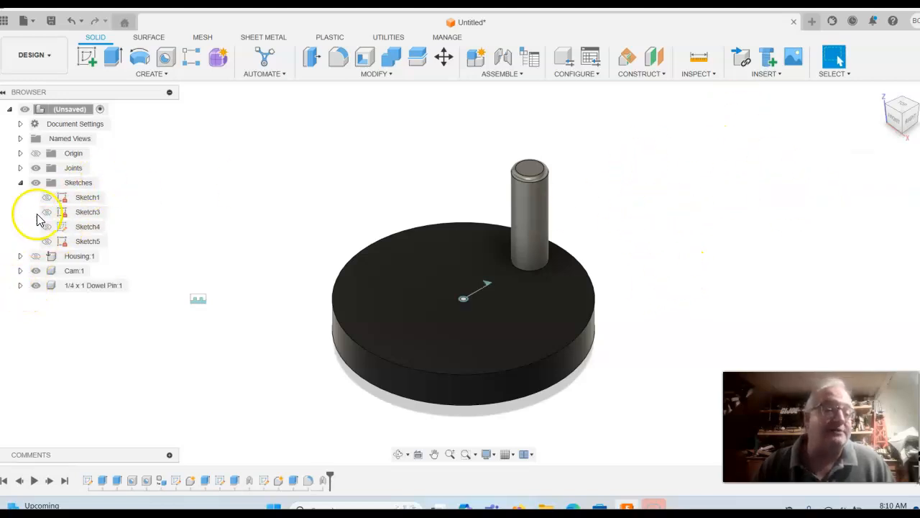
Step: Show the housing and rotate the cam by its dowel pin to 90°, toward the housing's short side
left_click(36, 257)
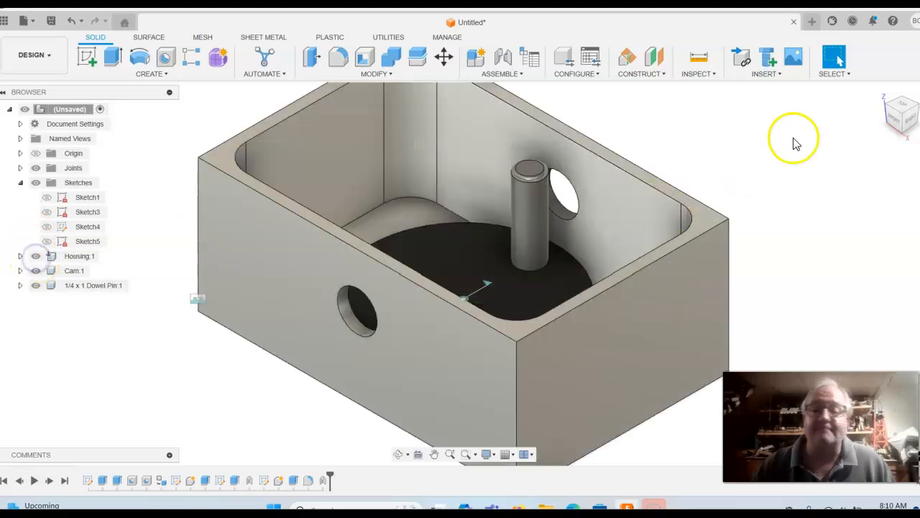
left_click(905, 108)
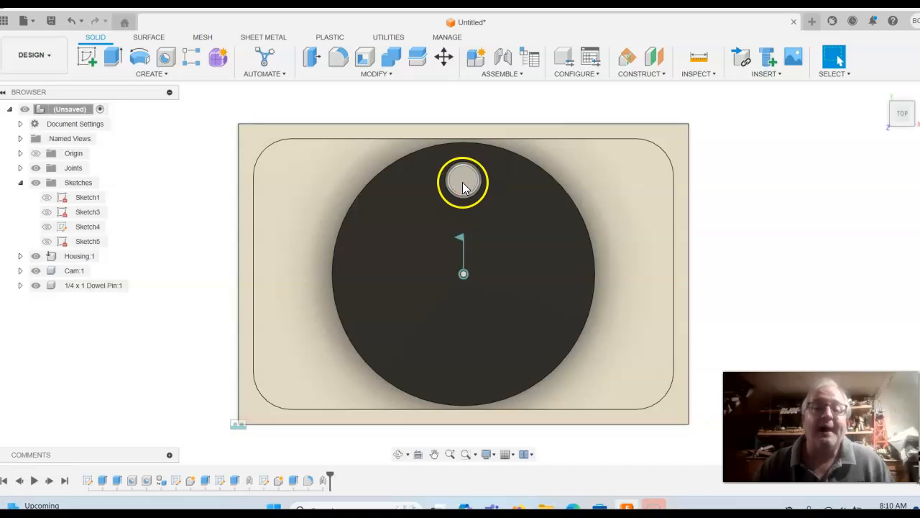
left_click_drag(464, 185, 383, 282)
left_click(451, 208)
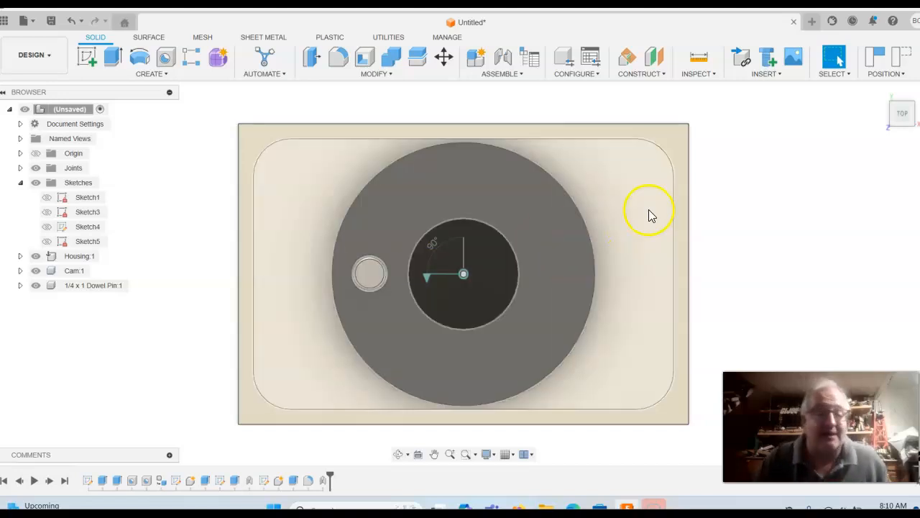
Step: Create a sketch on the cam's top face, capturing the current component positions
left_click(87, 57)
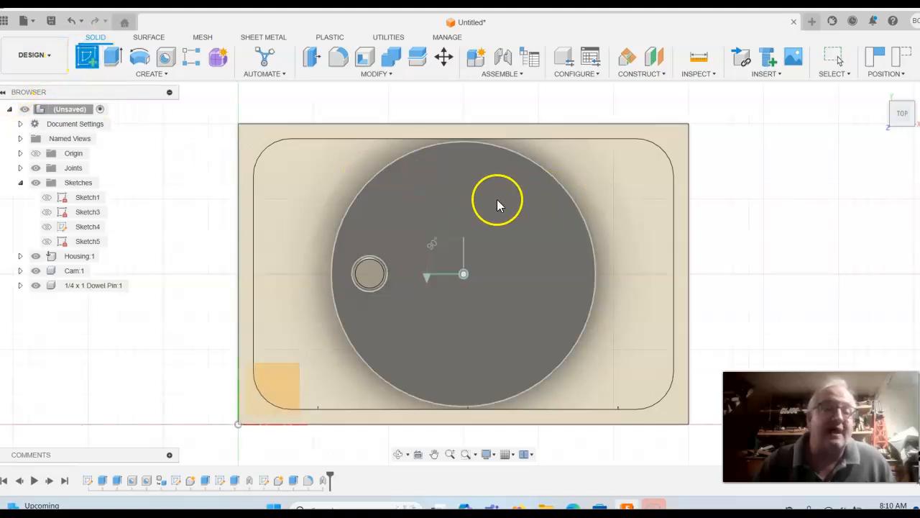
middle_click_drag(855, 218, 783, 223)
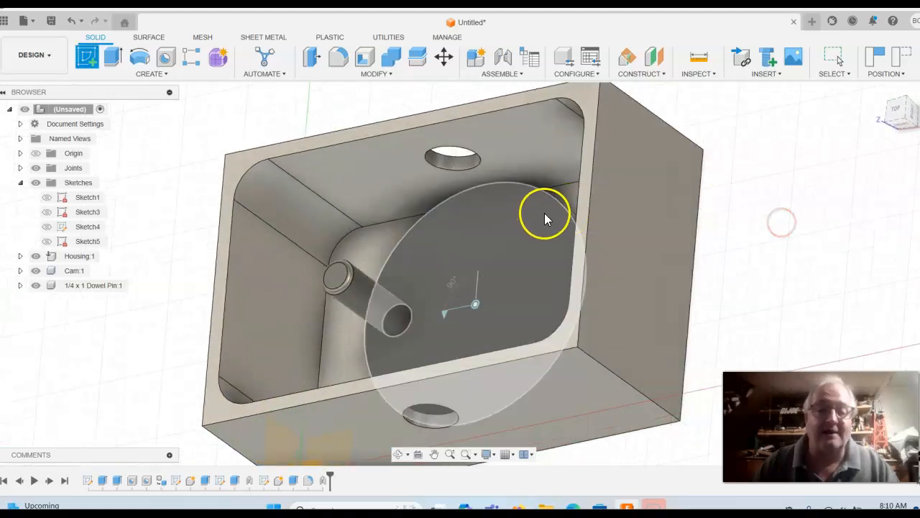
left_click(461, 229)
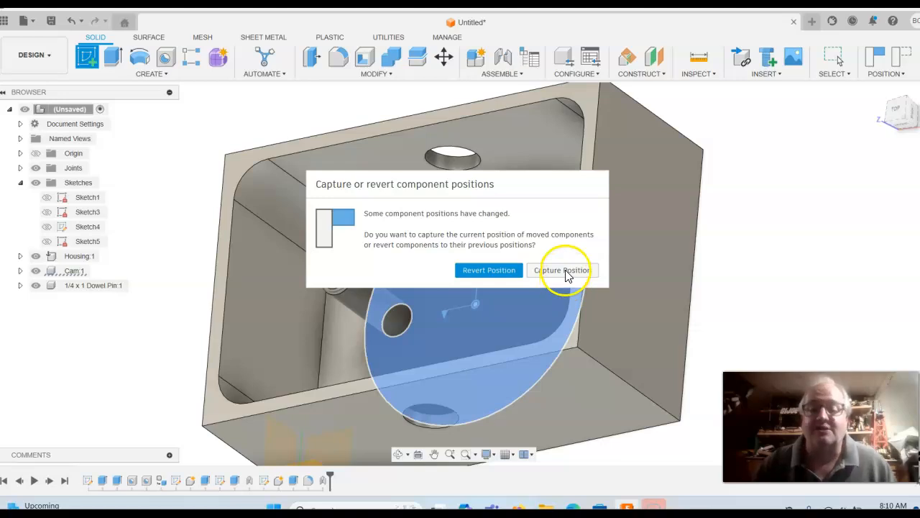
left_click(565, 272)
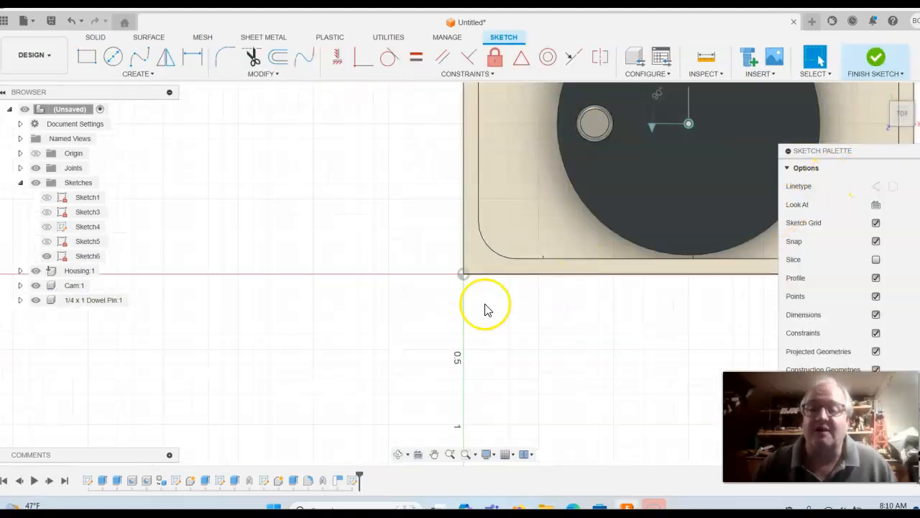
mouse_move(390, 248)
middle_mouse_down()
mouse_move(179, 319)
mouse_move(129, 364)
middle_mouse_up()
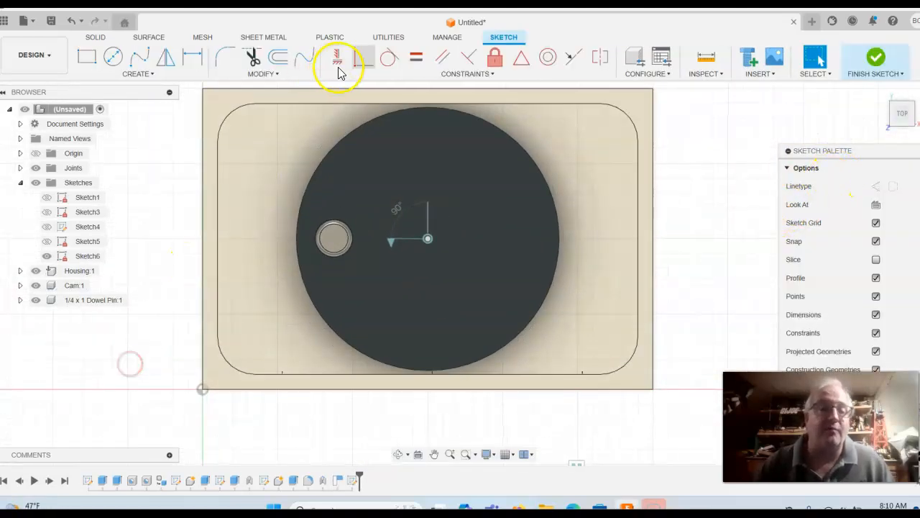
left_click(151, 74)
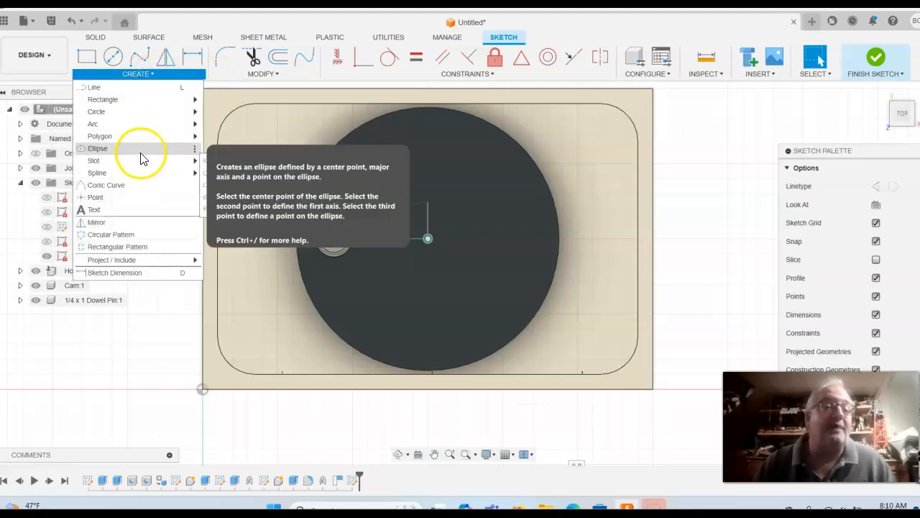
mouse_move(141, 166)
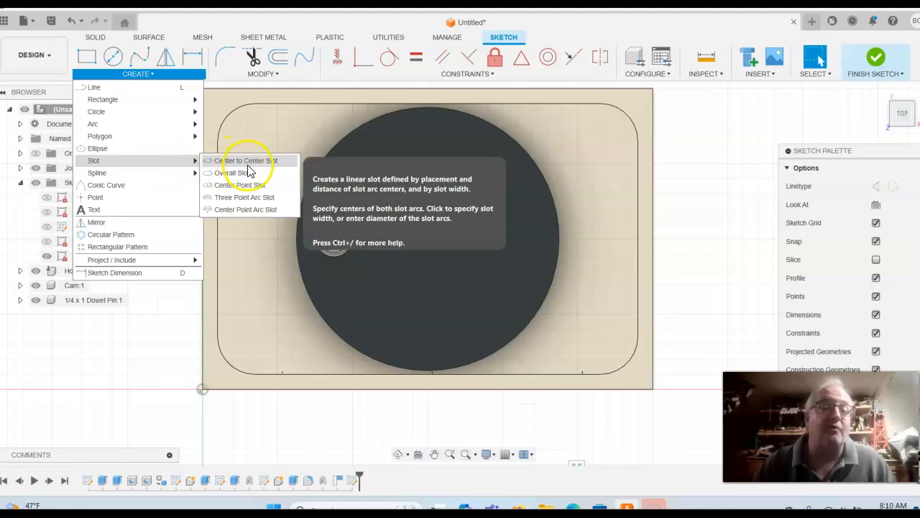
left_click(256, 164)
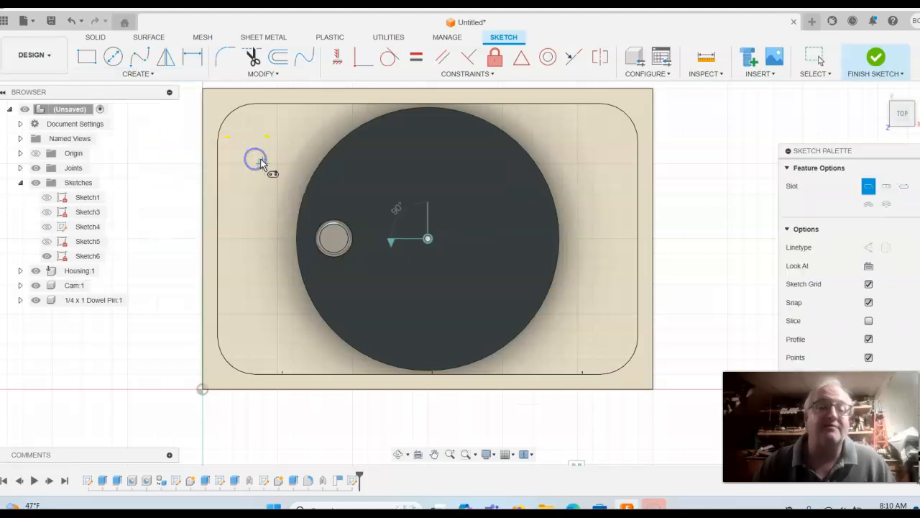
left_click(334, 240)
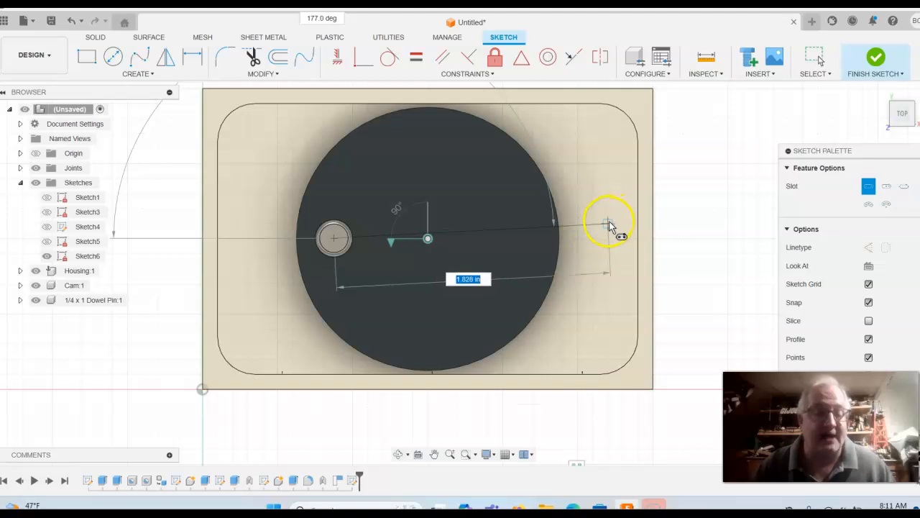
key("Escape")
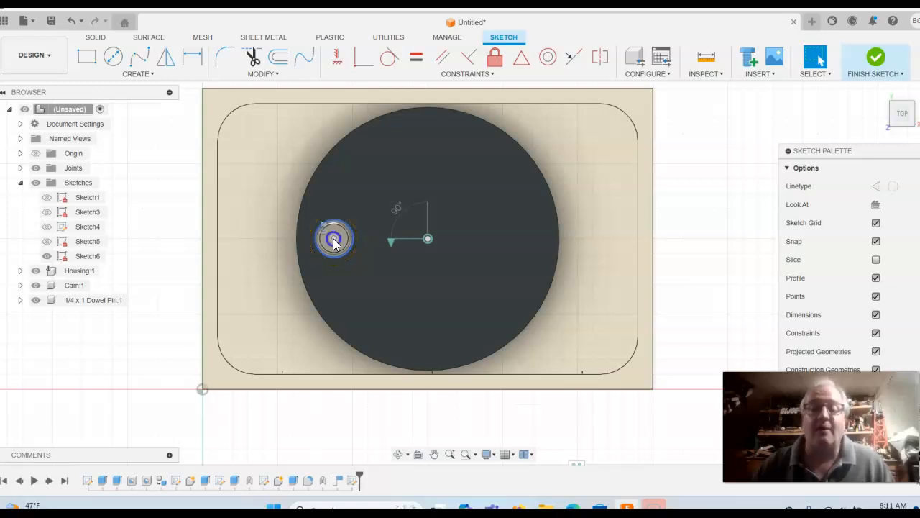
Step: Finish the sketch on the cam's top face and try turning the cam by its dowel pin from above
left_click(876, 63)
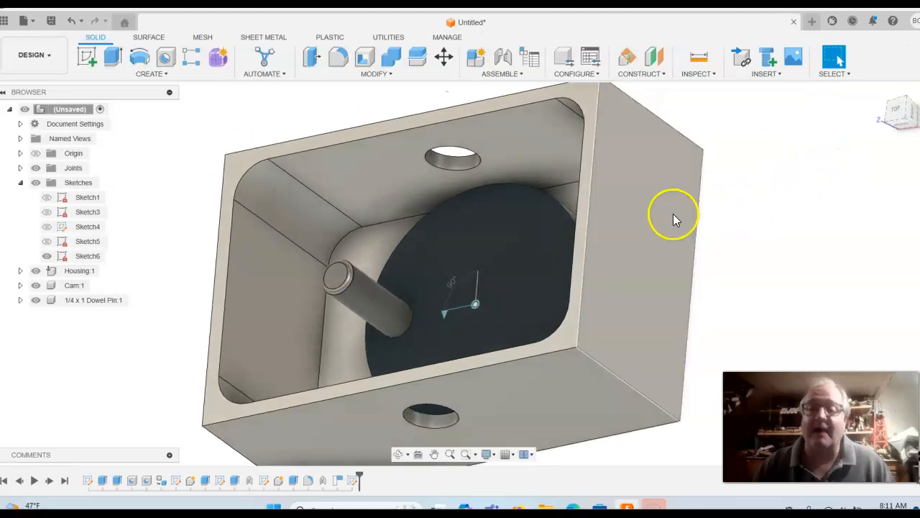
left_click(894, 107)
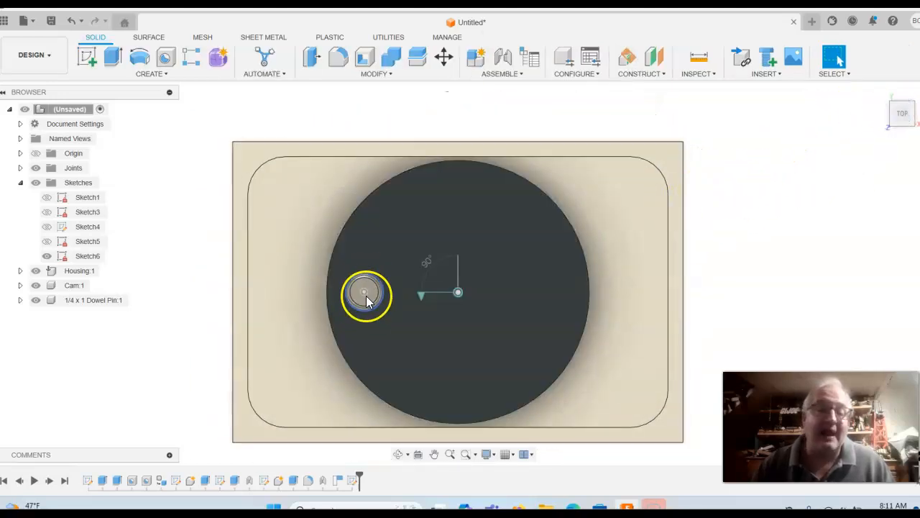
left_click_drag(369, 305, 372, 303)
left_click(796, 181)
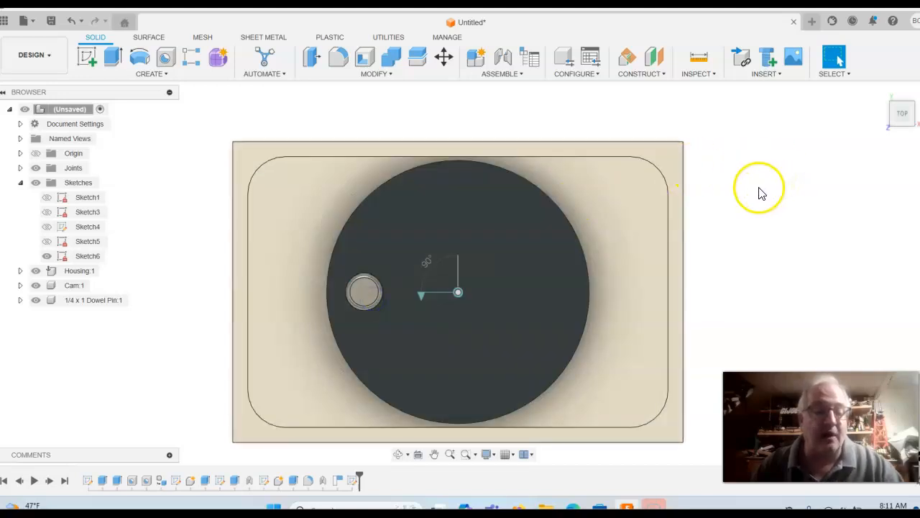
left_click(363, 293)
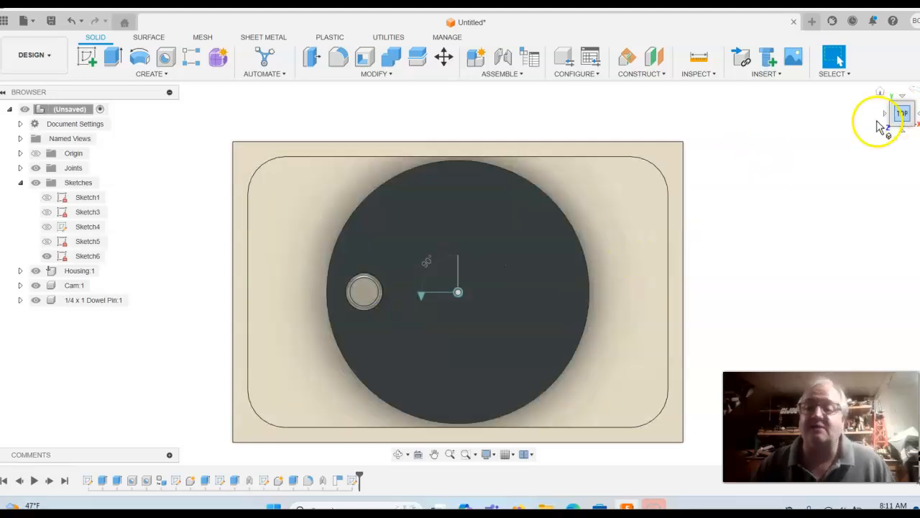
Step: Rotate the cam inside the housing by its dowel pin and bring it back to 90° as seen from above
left_click(882, 92)
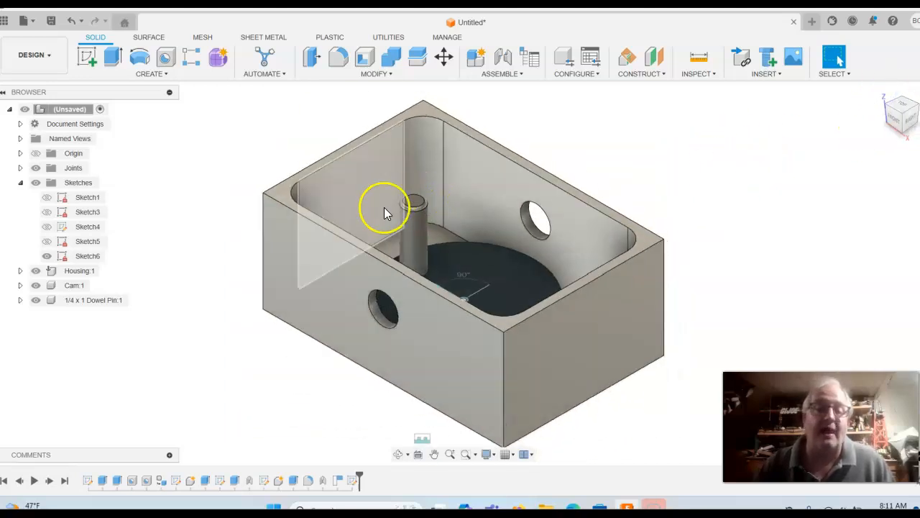
left_click_drag(411, 221, 466, 310)
left_click(907, 106)
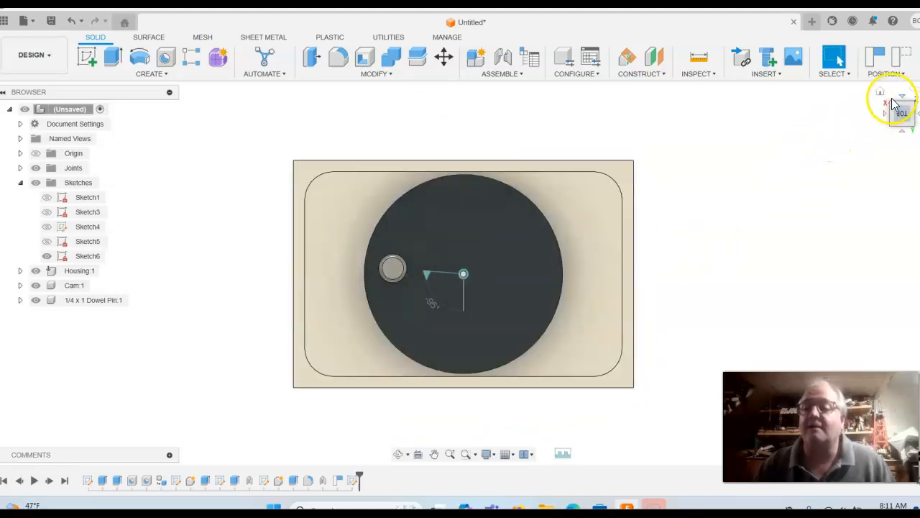
left_click(912, 92)
left_click(912, 92)
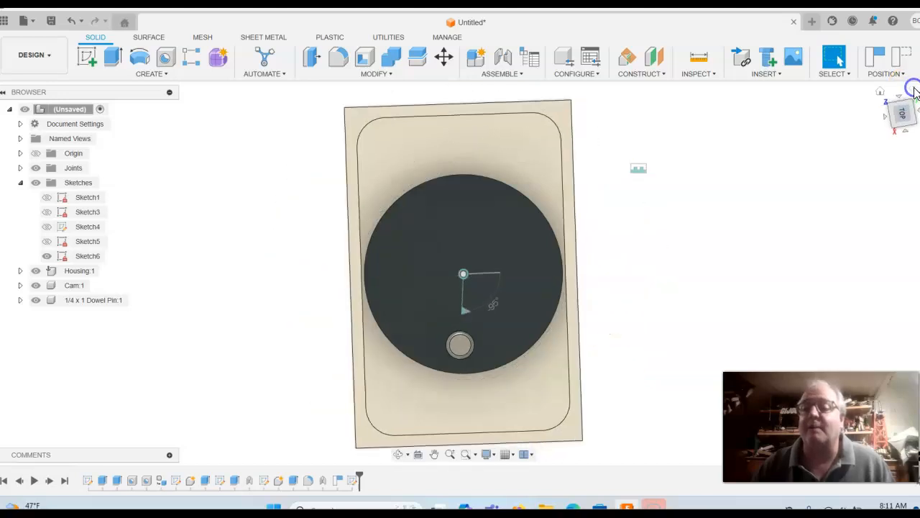
left_click_drag(528, 295, 397, 281)
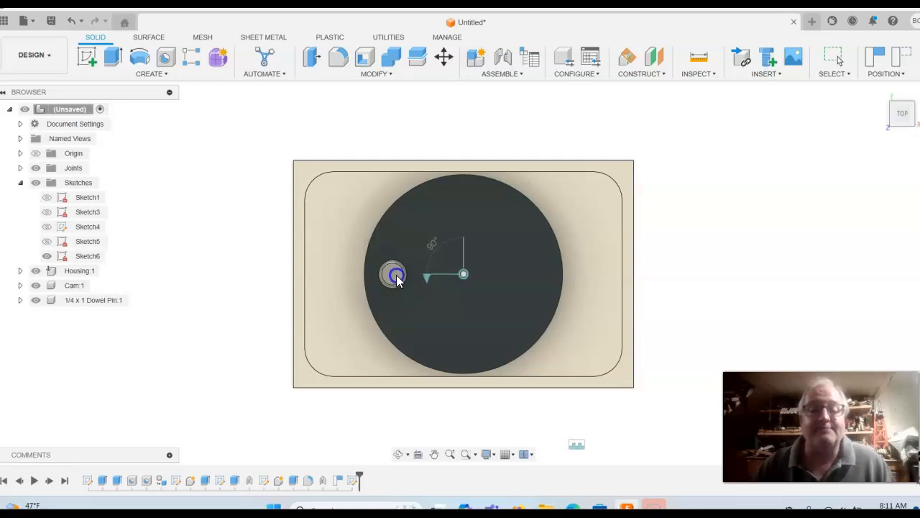
left_click_drag(397, 281, 416, 276)
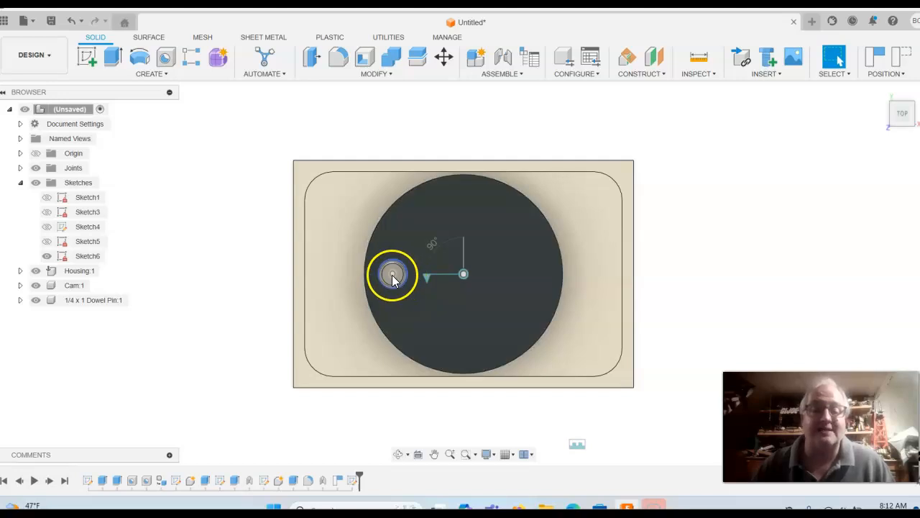
Step: Measure the distance from the cam's centre point to the dowel pin's centre
left_click(708, 76)
left_click(707, 88)
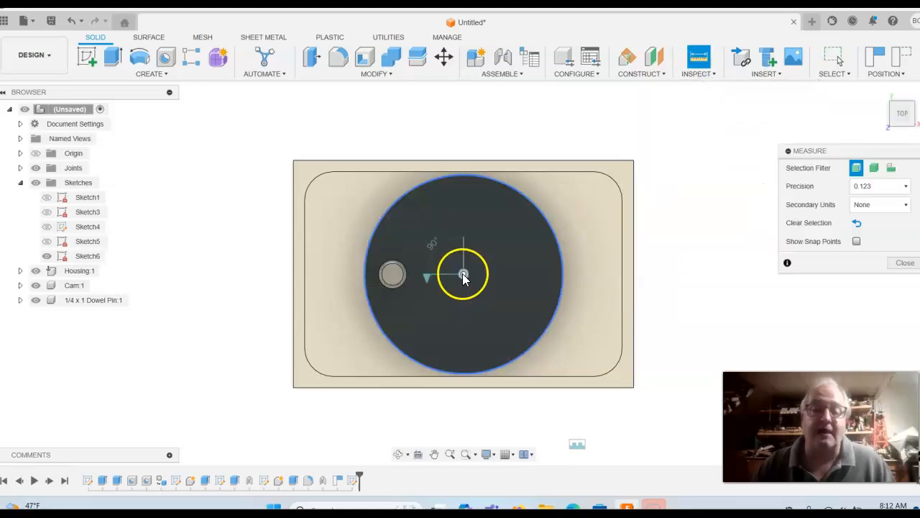
left_click(463, 275)
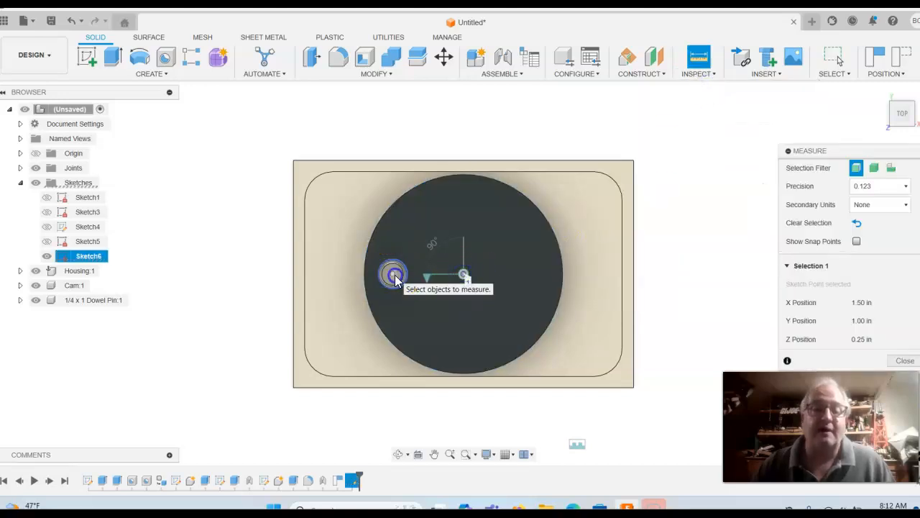
left_click(394, 274)
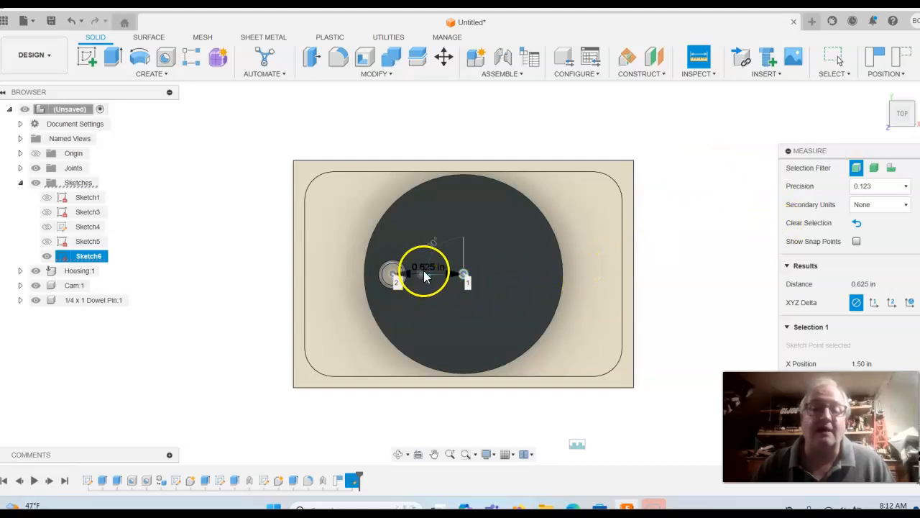
scroll(423, 271, "up", 5)
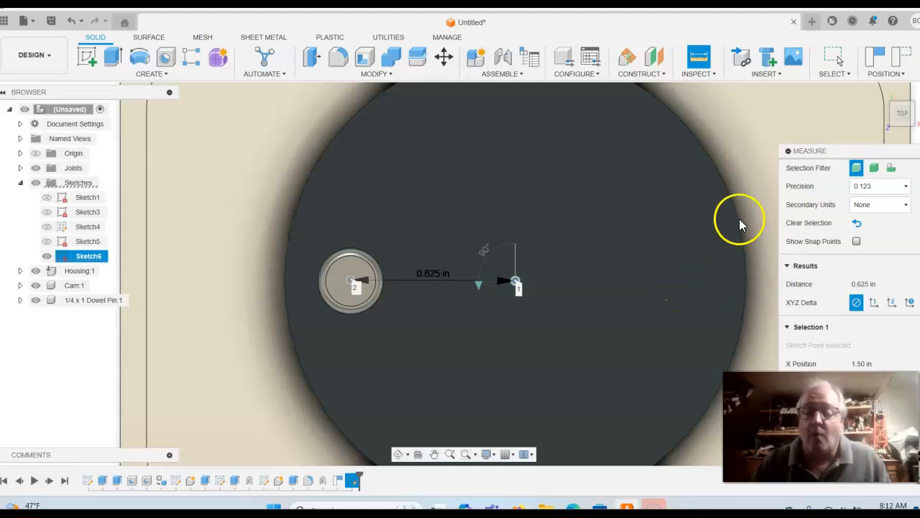
scroll(708, 249, "down", 3)
middle_click_drag(744, 189, 622, 174)
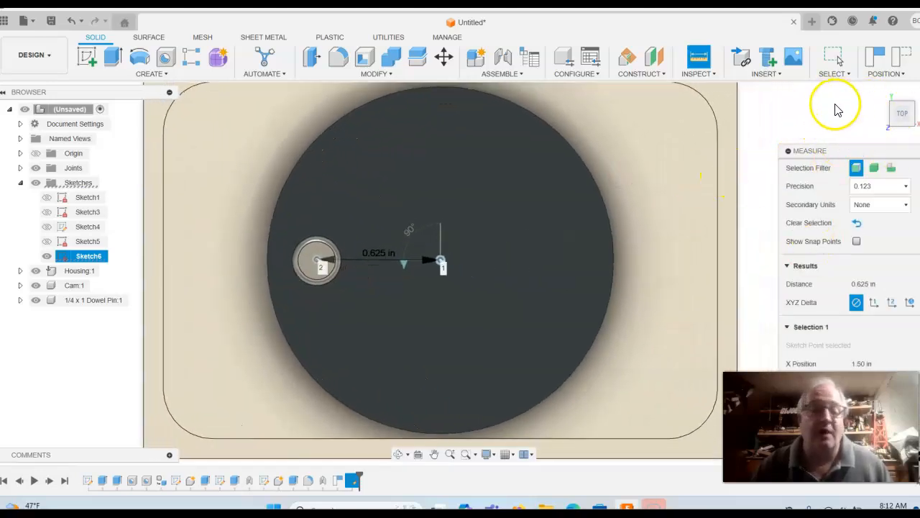
key("Escape")
scroll(838, 146, "down", 1)
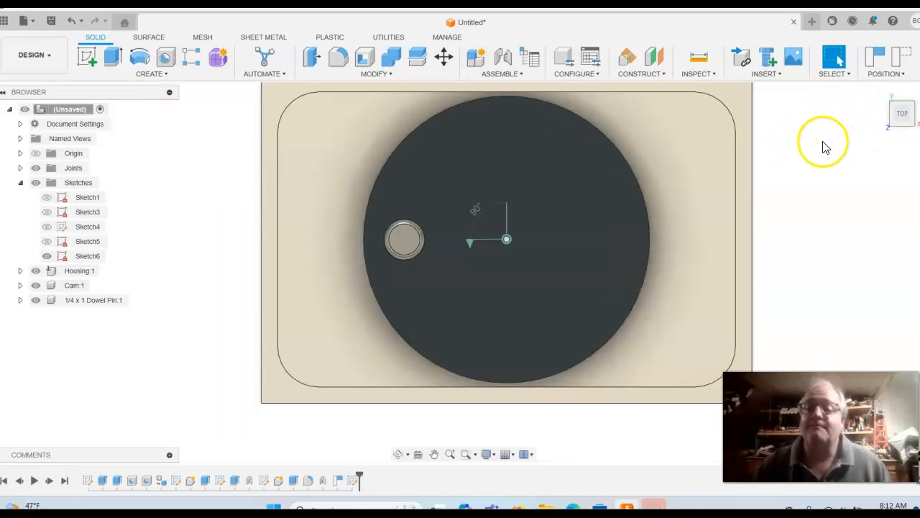
Step: Edit the sketch on the cam's top face and run a center-to-center slot from the pin's centre through the cam's centre, 1.26 in between centres
right_click(354, 483)
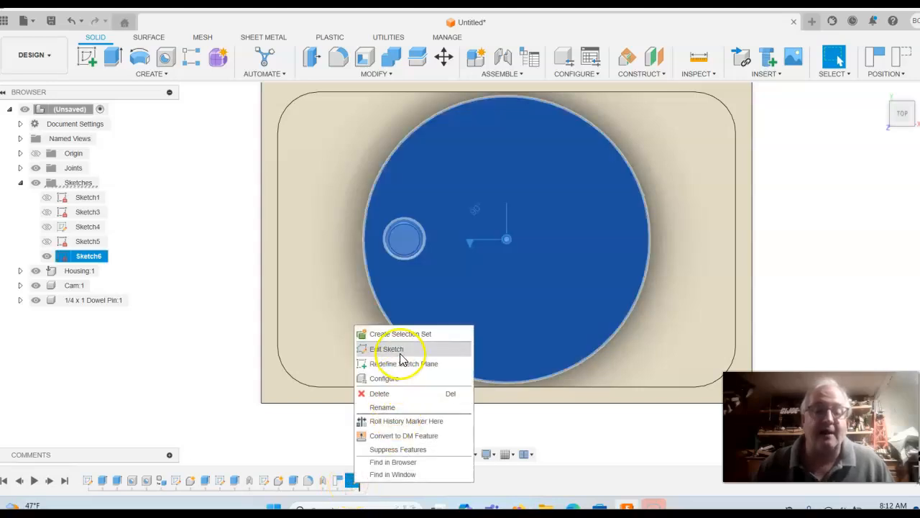
left_click(399, 347)
middle_click_drag(696, 184, 630, 188)
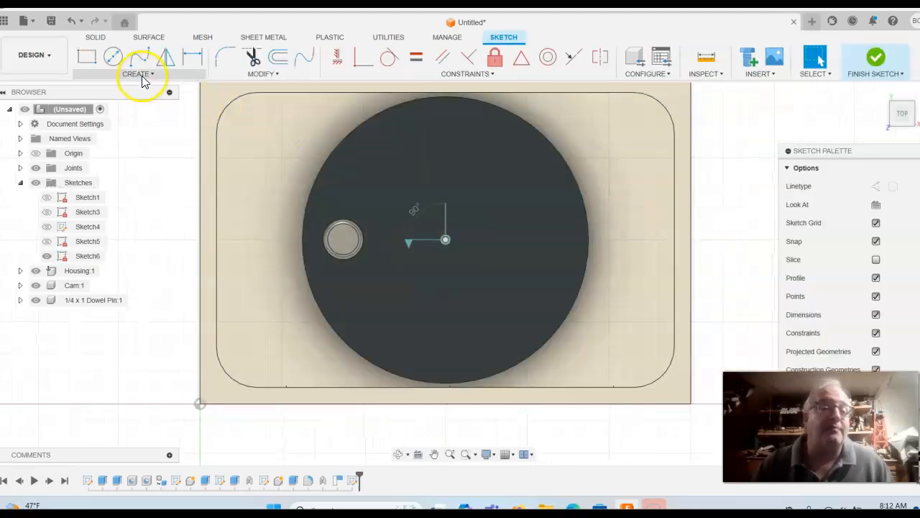
left_click(139, 74)
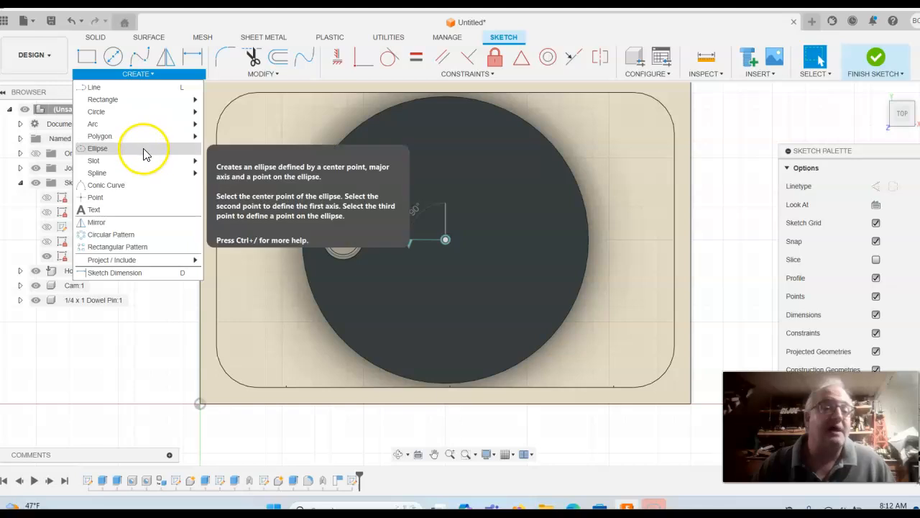
mouse_move(148, 165)
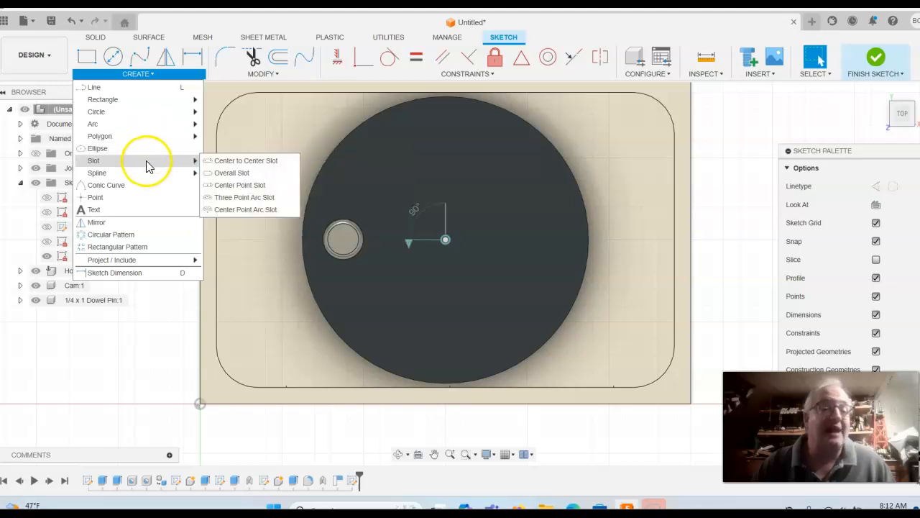
left_click(242, 162)
left_click(343, 242)
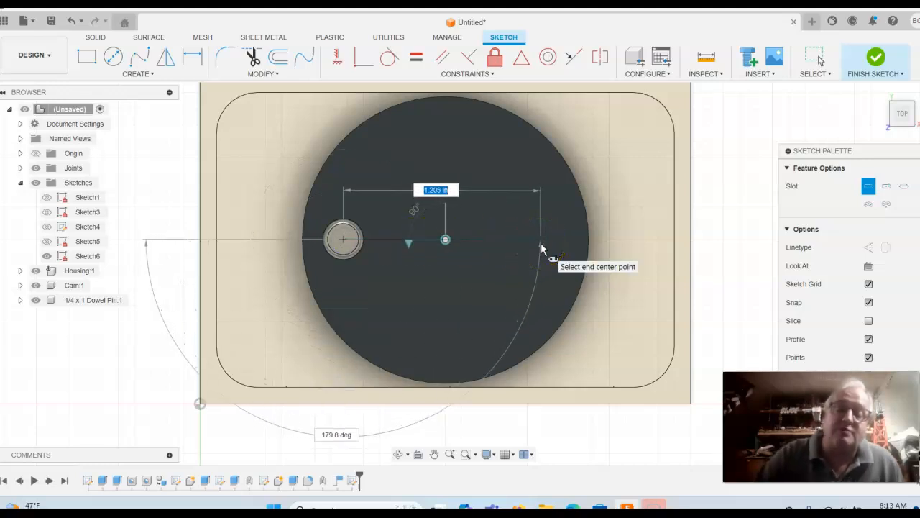
type("1")
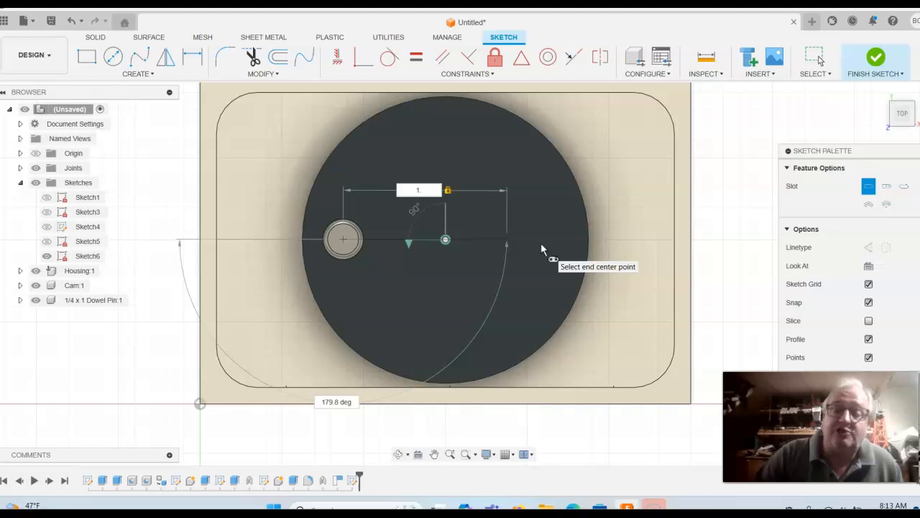
type(".25")
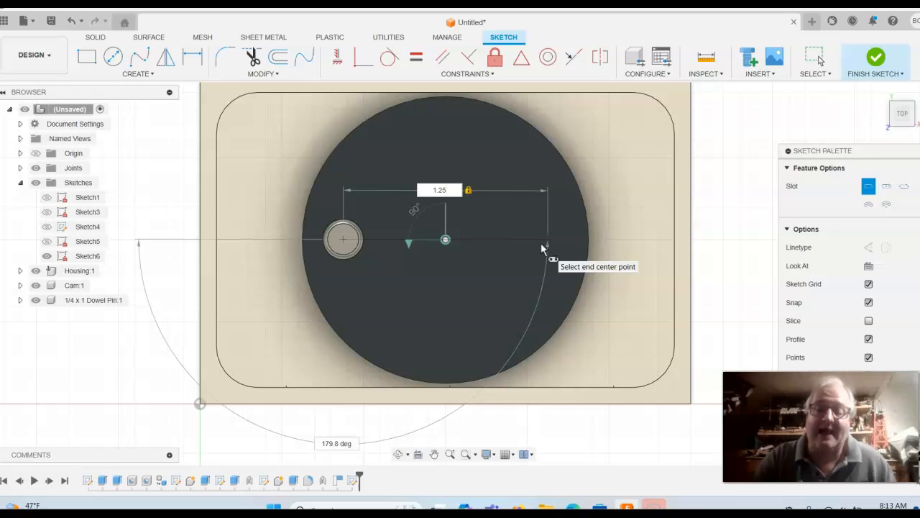
type("1.26")
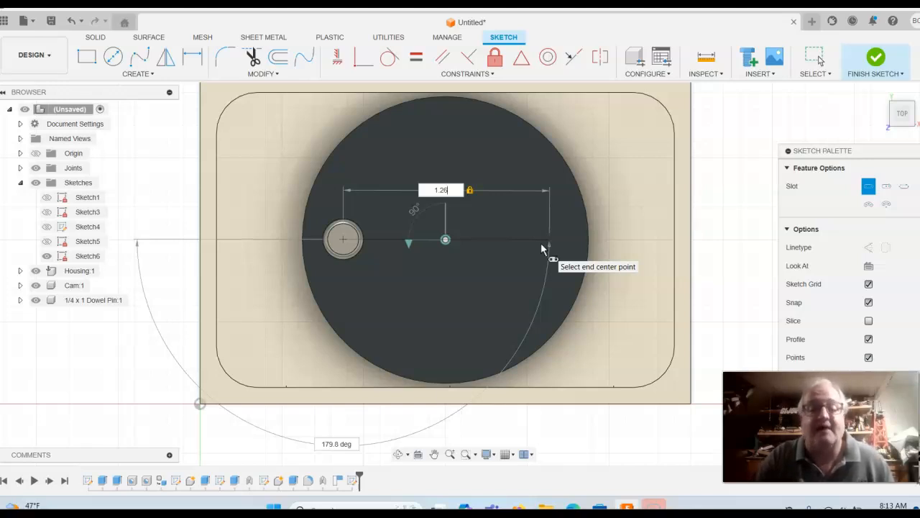
left_click(540, 242)
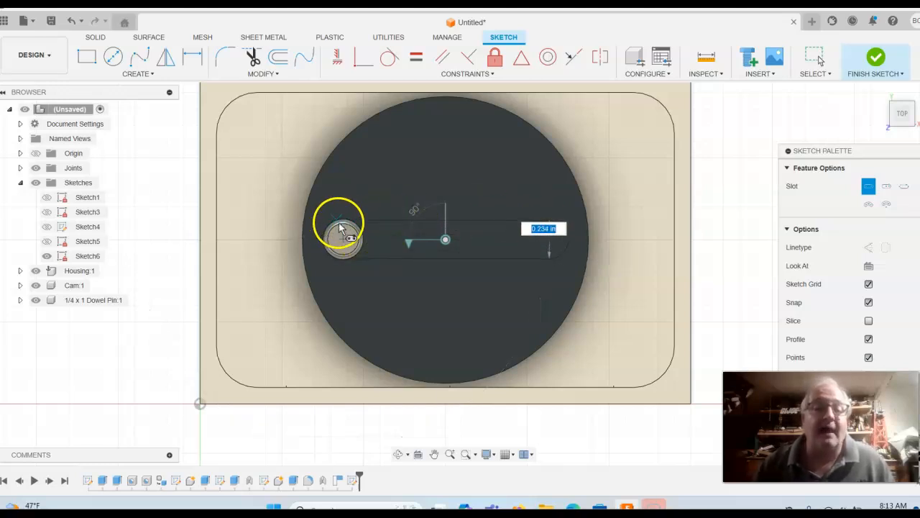
Step: Complete the slot around the dowel pin with a width of 0.26 in
scroll(344, 227, "up", 3)
scroll(335, 230, "up", 3)
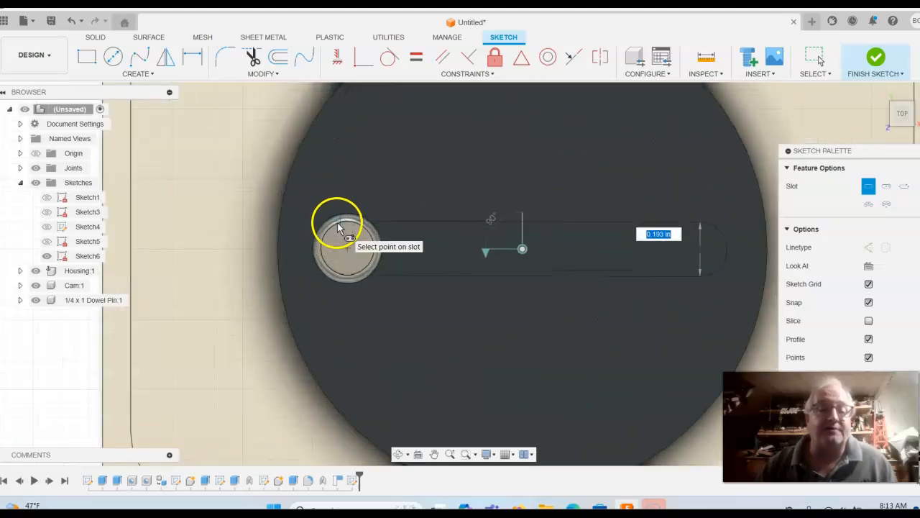
scroll(352, 215, "down", 2)
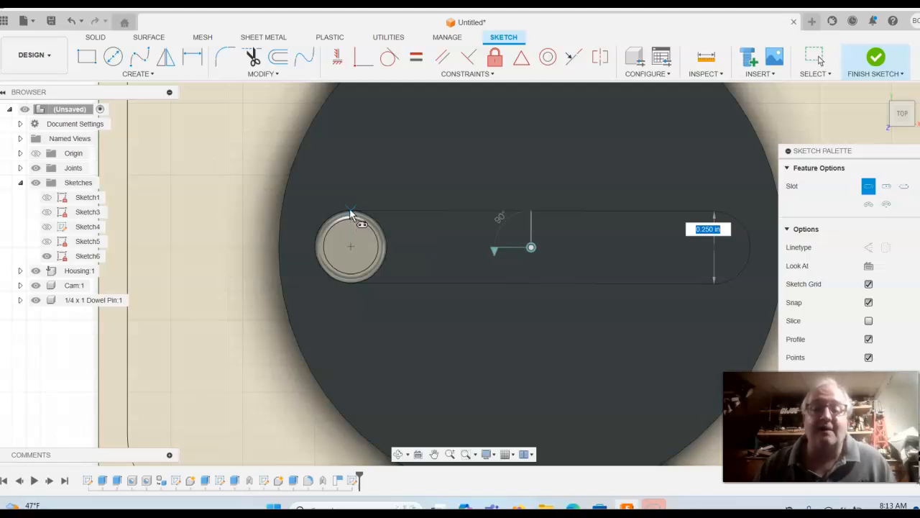
type(".26")
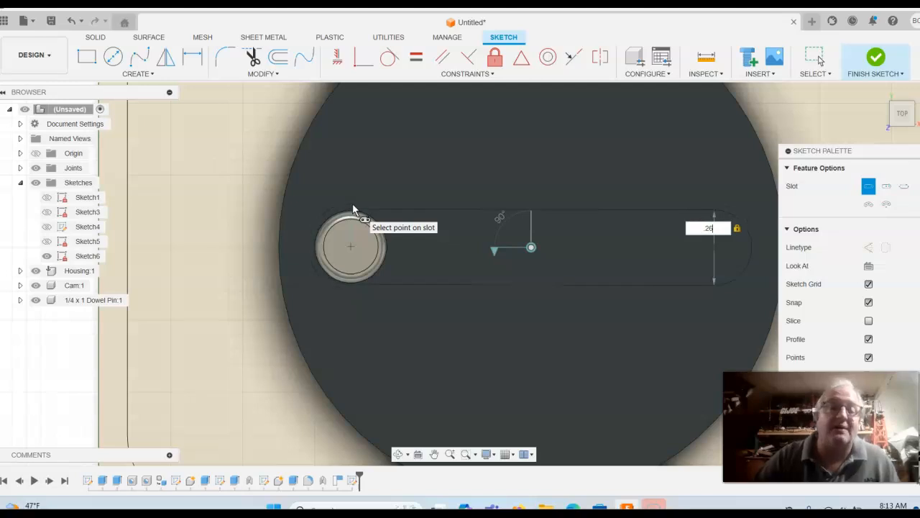
left_click(353, 203)
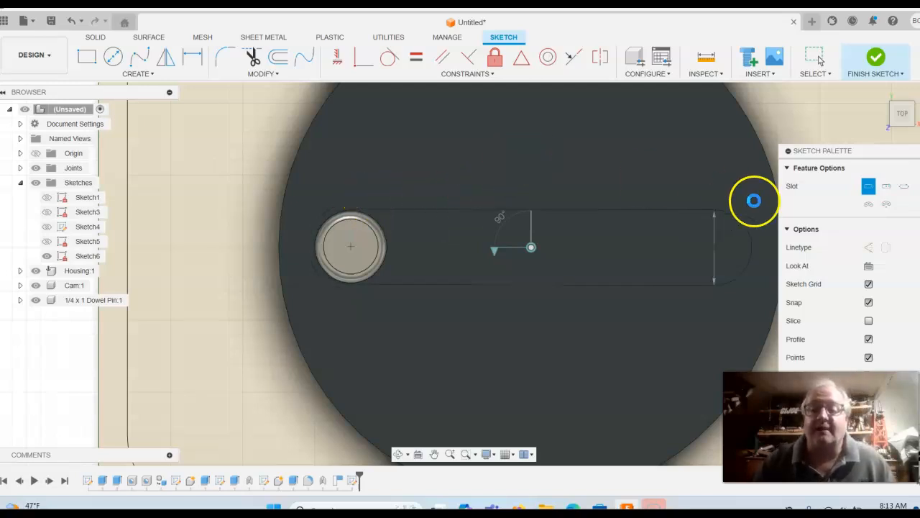
key("Escape")
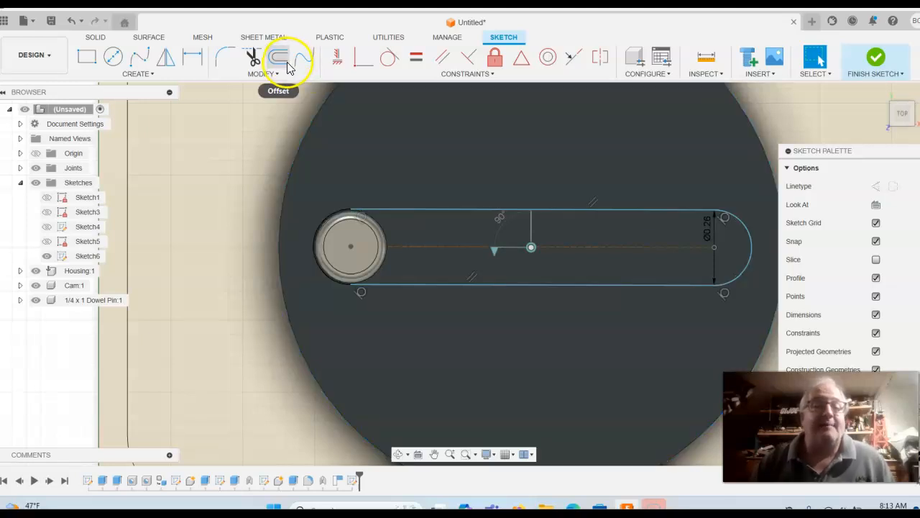
Step: Offset the whole slot outline outward by 0.125 in
left_click(279, 59)
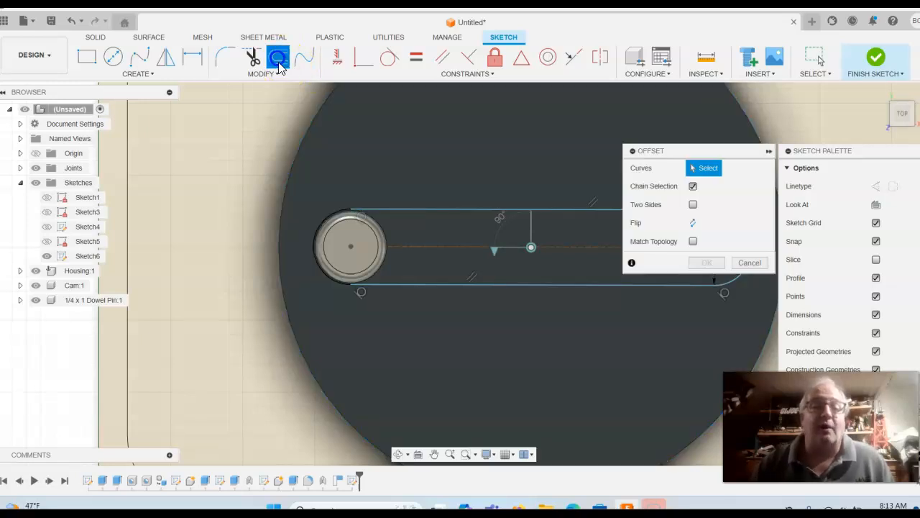
left_click(409, 210)
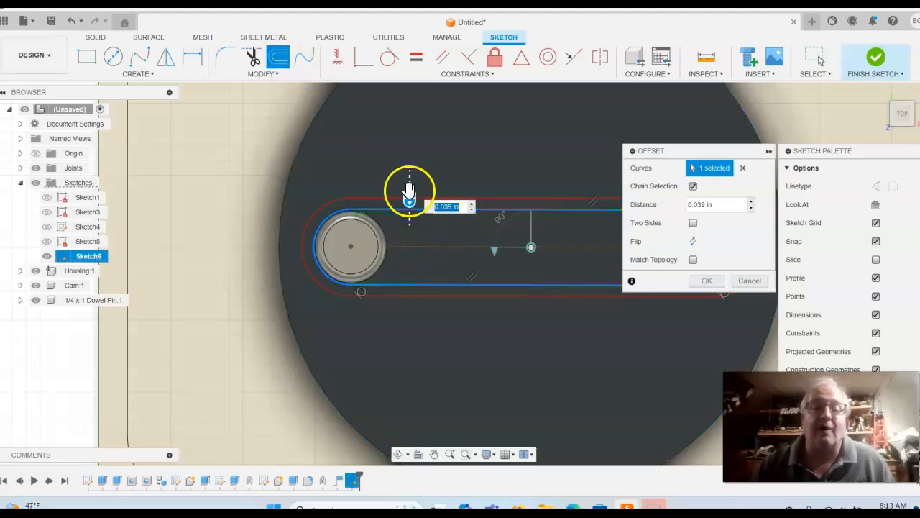
left_click_drag(411, 189, 416, 173)
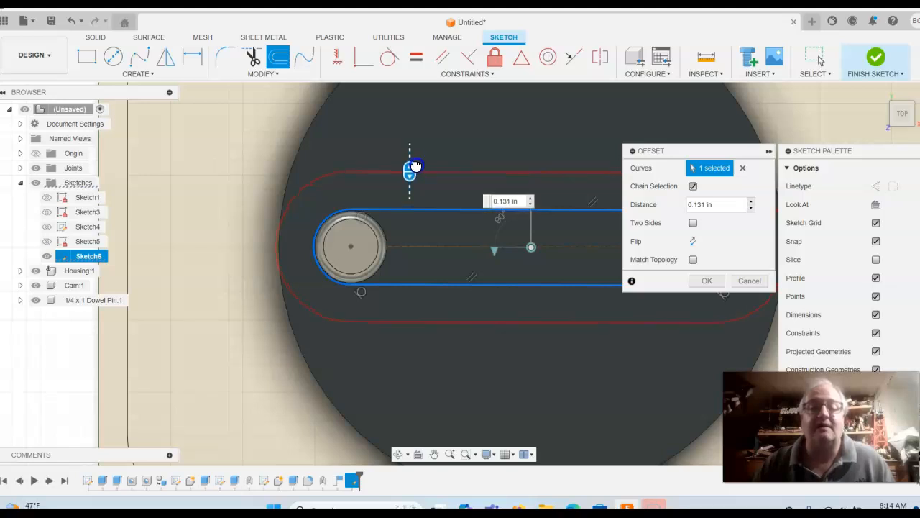
type(".125")
key("Return")
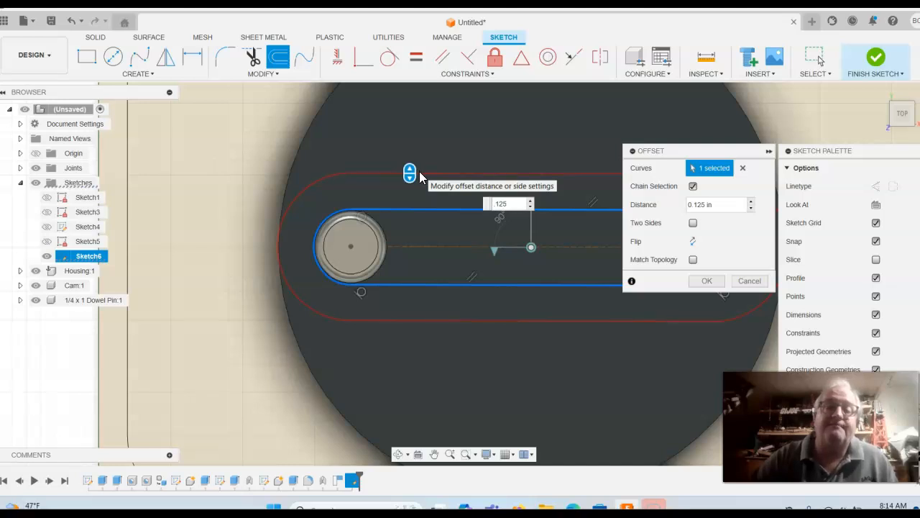
key("Return")
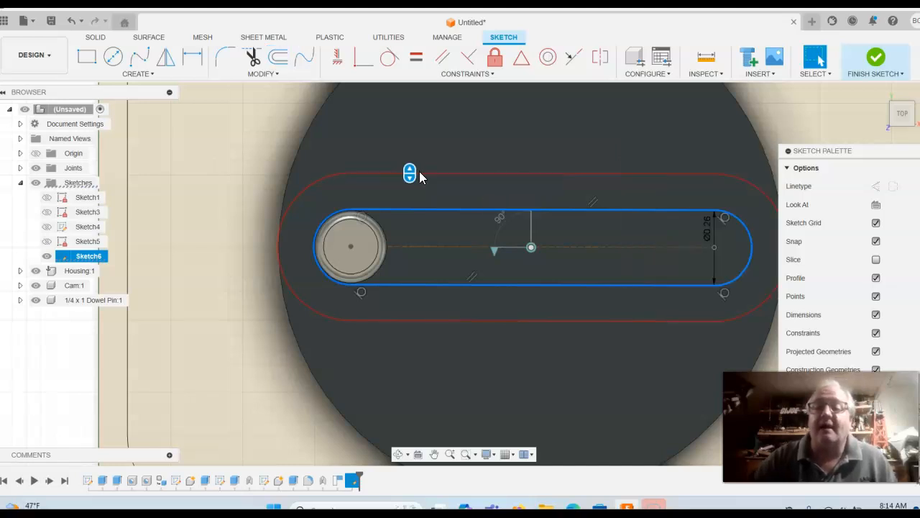
Step: Check both slot outlines against the cam's edge and the dowel pin, and finish the sketch
scroll(784, 112, "down", 1)
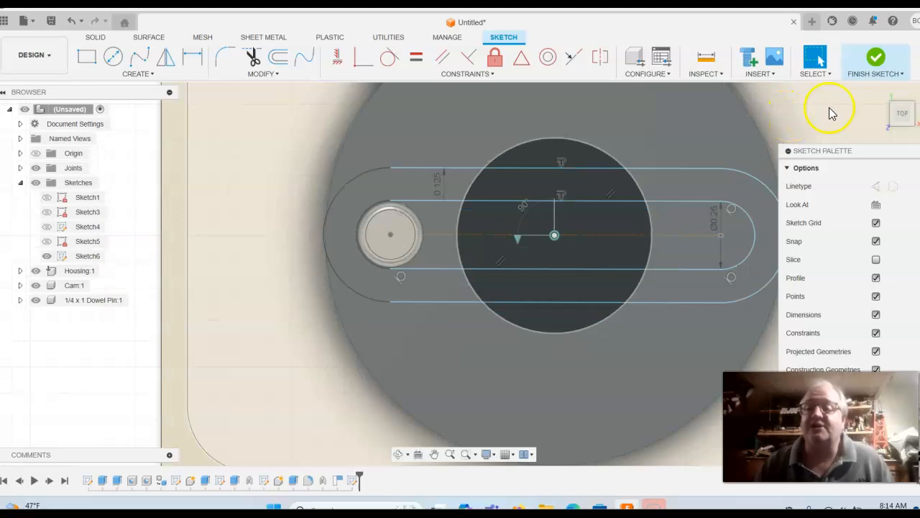
middle_click_drag(840, 105, 751, 104)
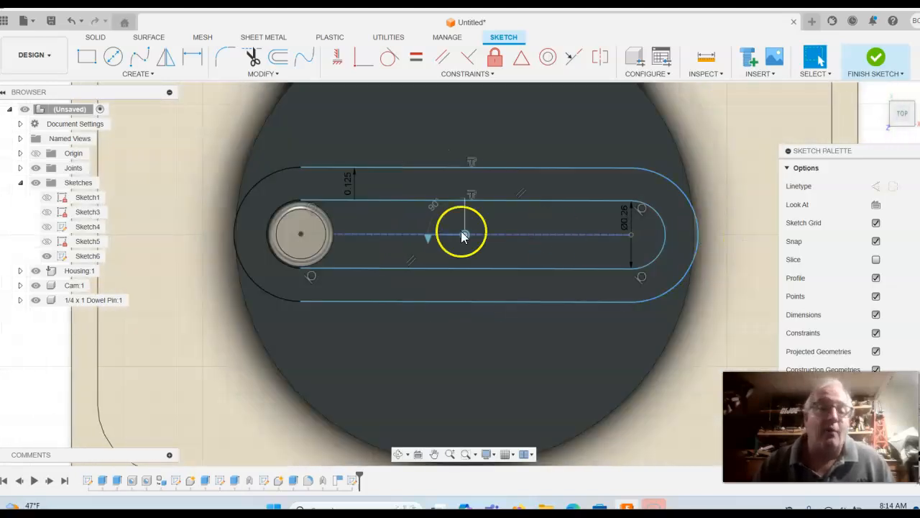
scroll(235, 237, "up", 4)
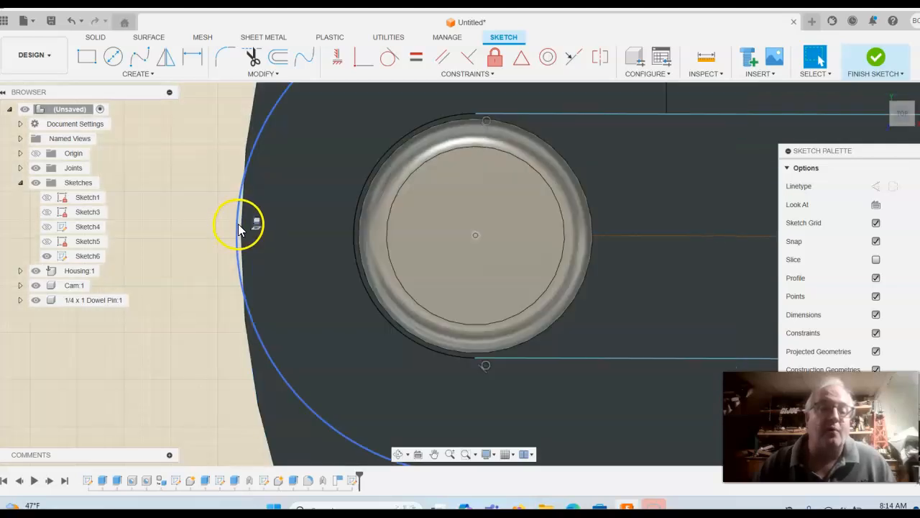
scroll(240, 229, "down", 5)
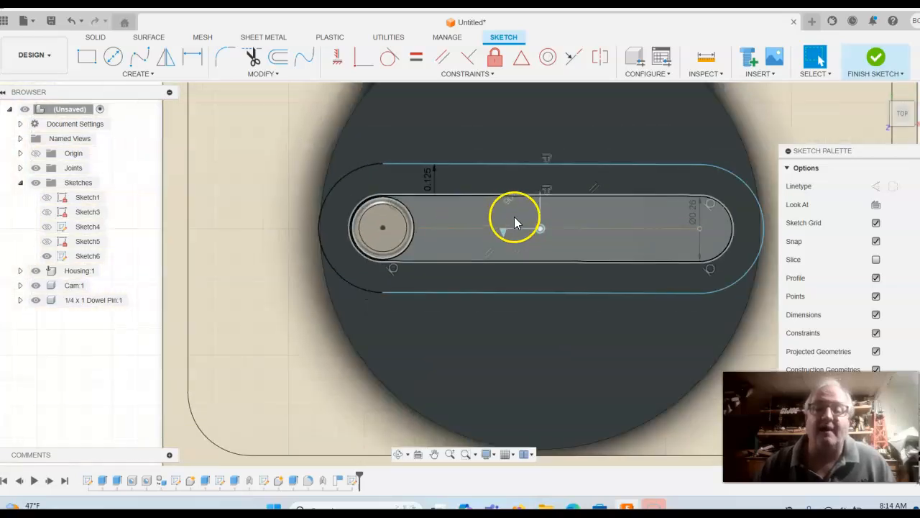
scroll(693, 200, "up", 3)
scroll(668, 152, "down", 3)
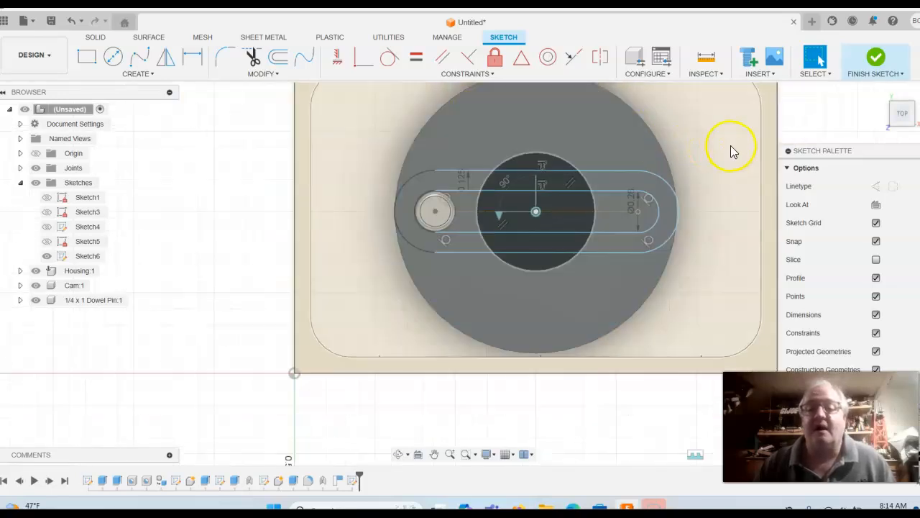
middle_click_drag(729, 148, 669, 156)
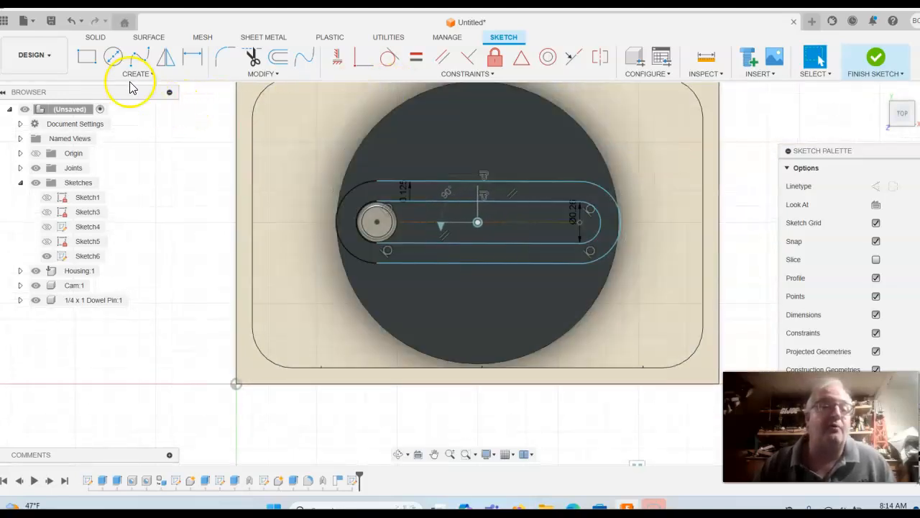
left_click(871, 67)
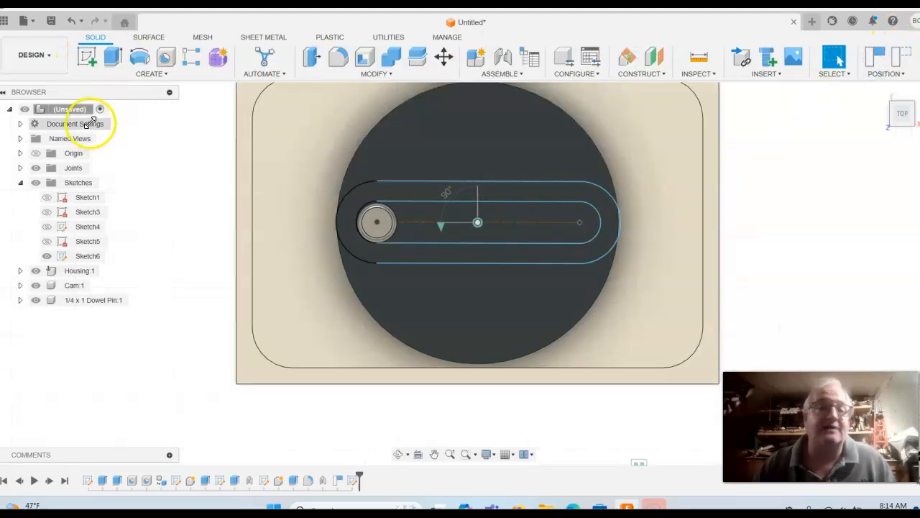
left_click(113, 57)
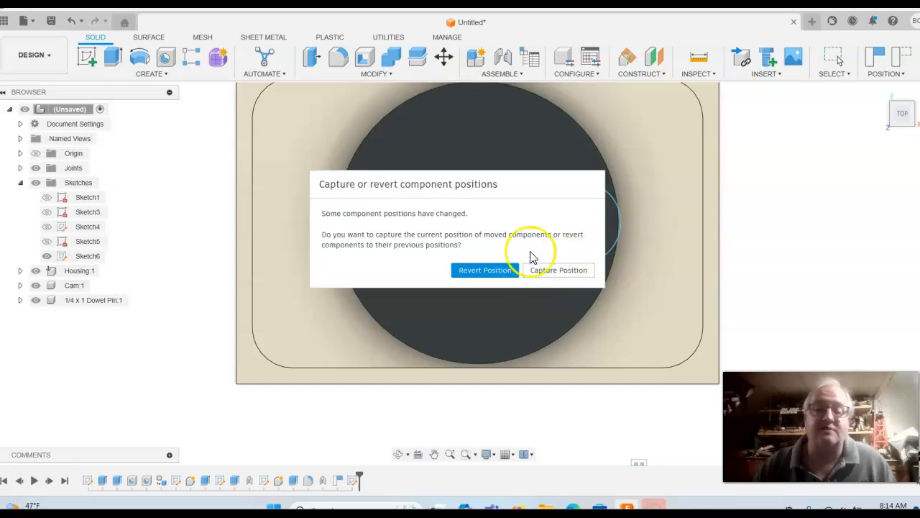
left_click(560, 271)
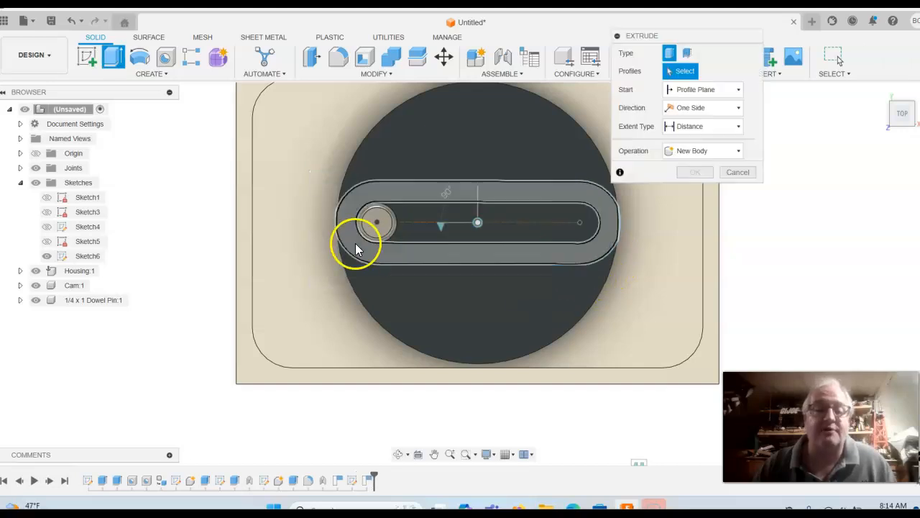
scroll(339, 238, "up", 1)
scroll(338, 238, "up", 4)
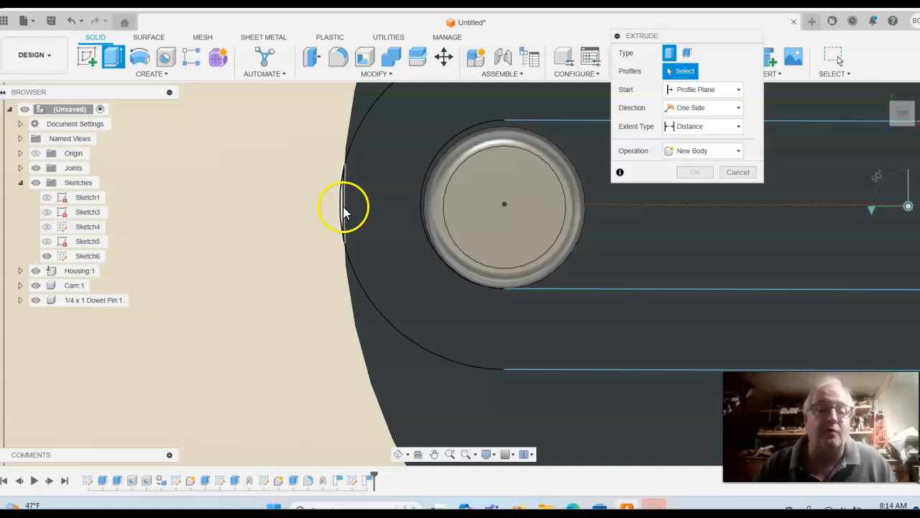
left_click(343, 205)
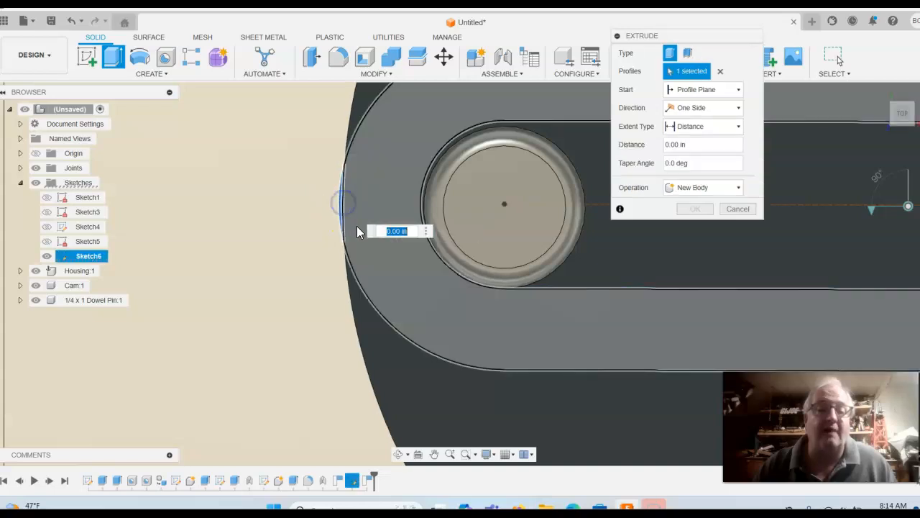
scroll(345, 198, "down", 4)
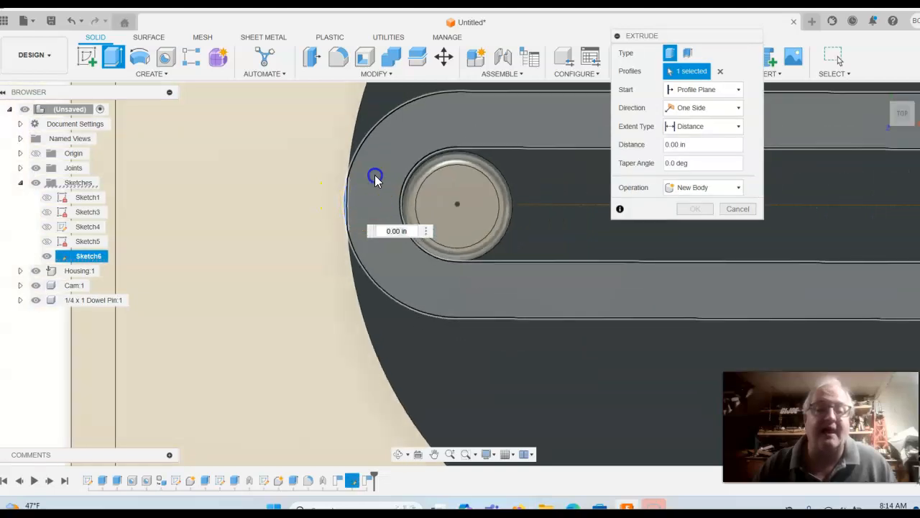
left_click(376, 175)
scroll(641, 245, "down", 2)
middle_click_drag(642, 245, 260, 281)
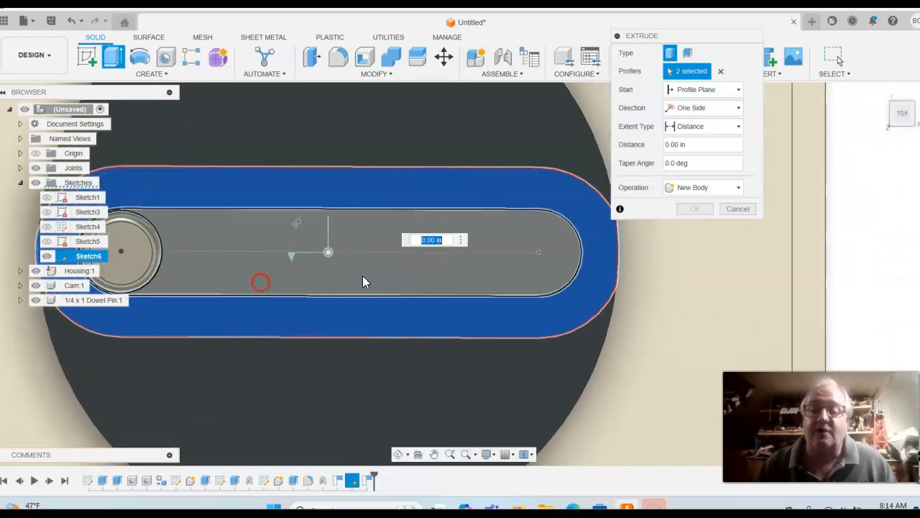
scroll(610, 262, "up", 3)
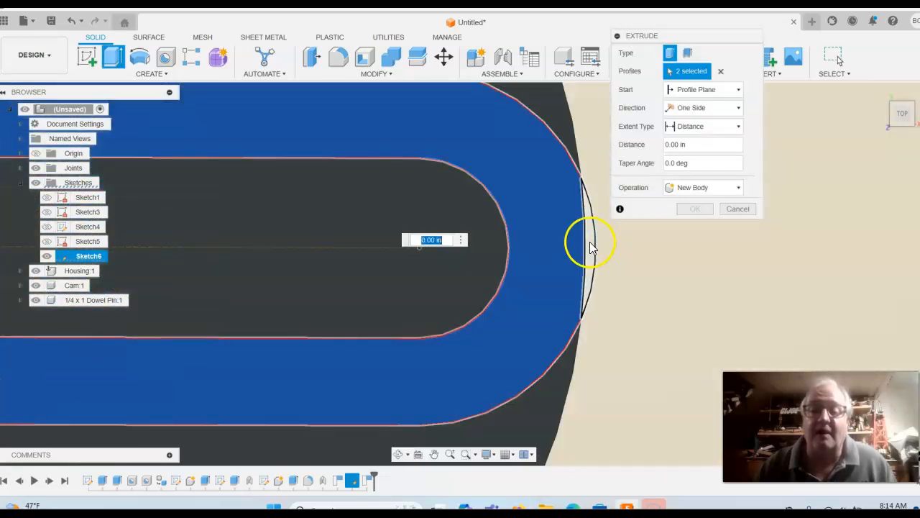
left_click(590, 247)
scroll(715, 313, "down", 5)
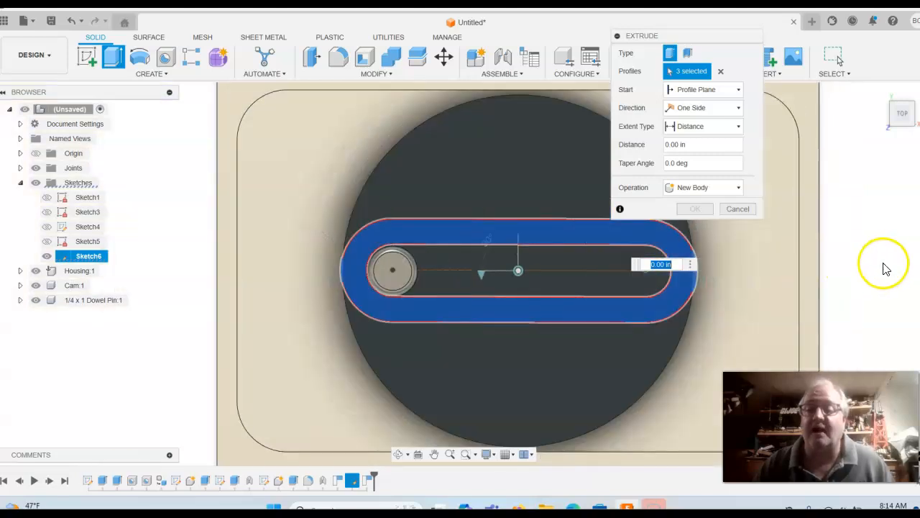
middle_click_drag(892, 261, 857, 274)
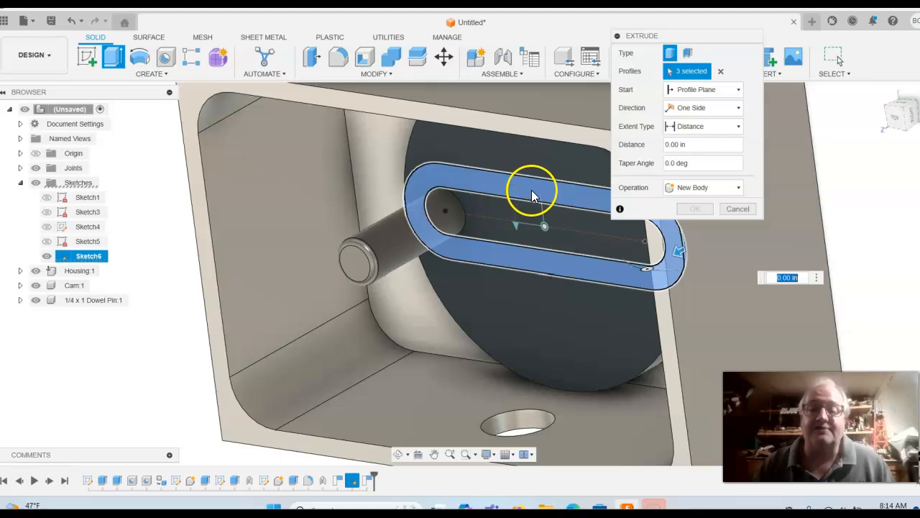
left_click_drag(525, 191, 511, 198)
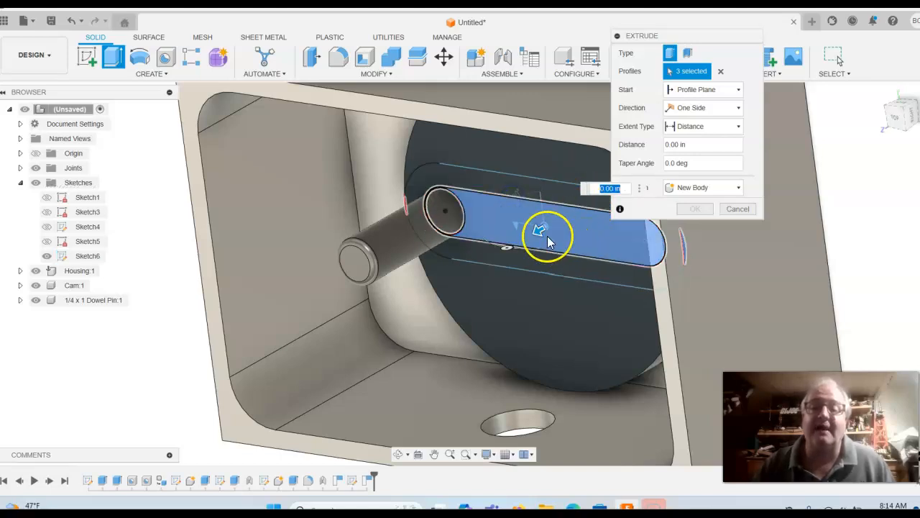
left_click_drag(539, 230, 515, 245)
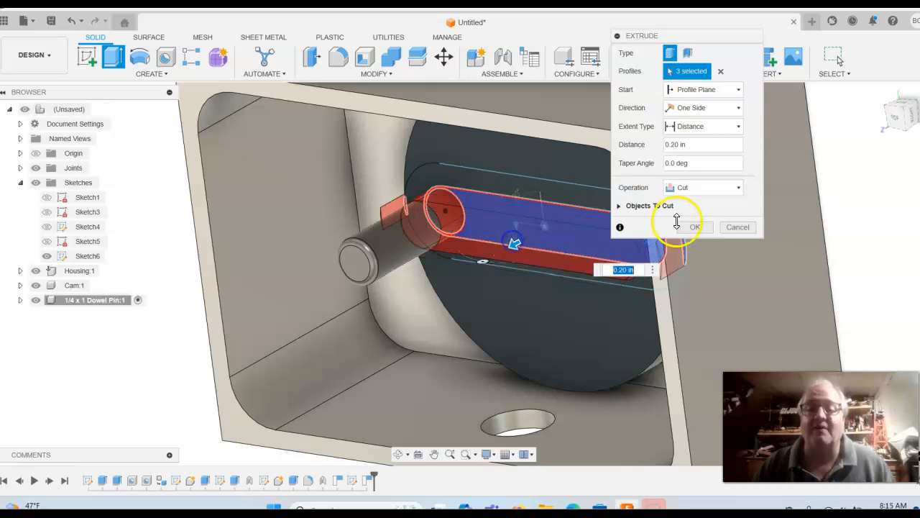
left_click(752, 229)
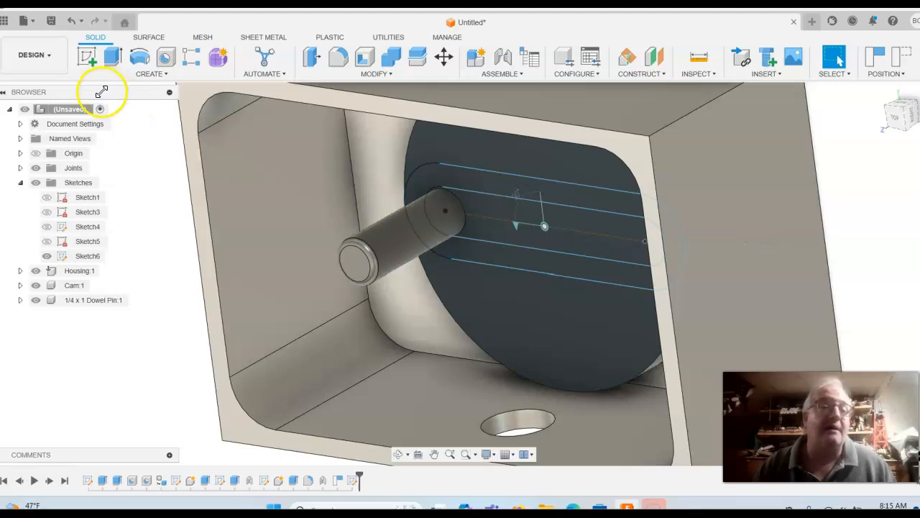
Step: Start an extrusion with the component positions captured, selecting the slot ring and the thin sliver beyond the cam's edge at the pin end
left_click(113, 57)
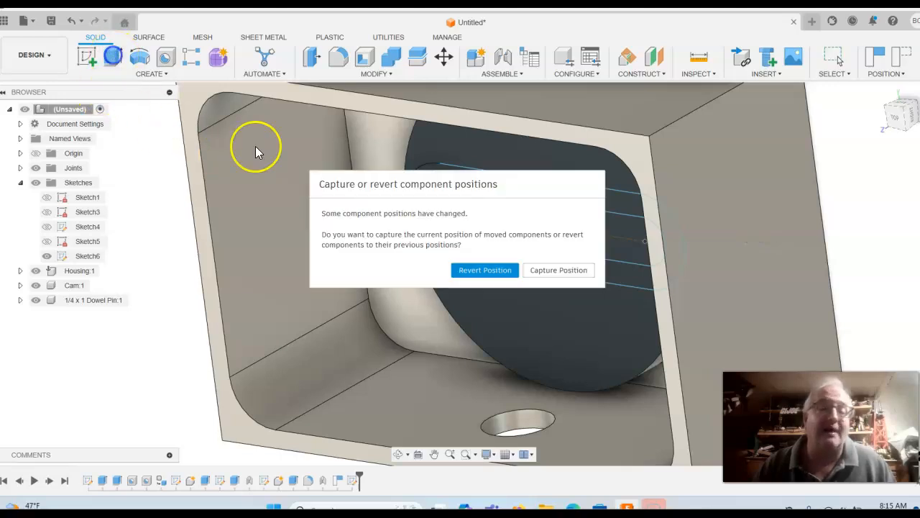
left_click(541, 279)
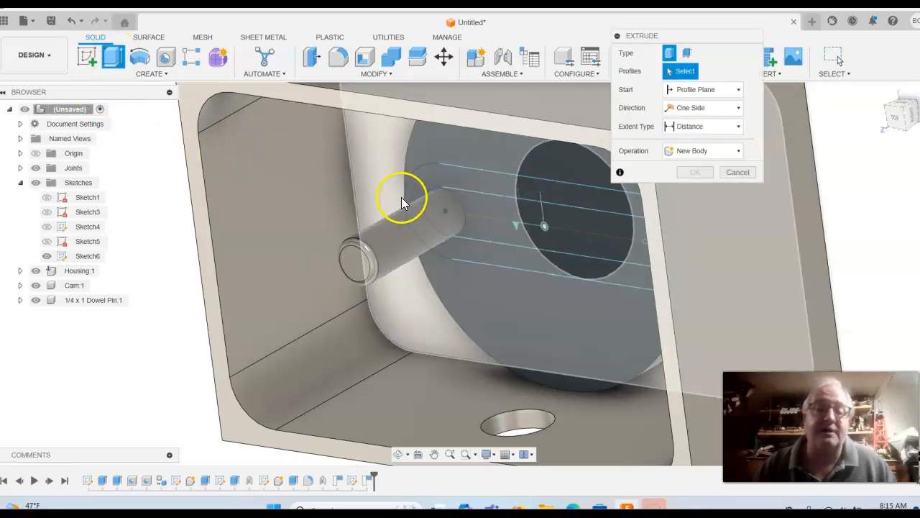
scroll(401, 197, "up", 3)
scroll(407, 205, "up", 3)
left_click(440, 172)
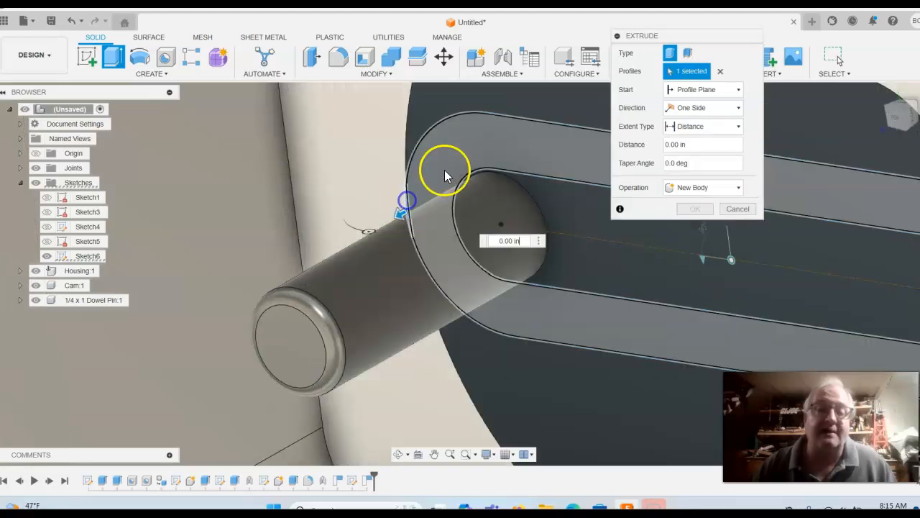
left_click(450, 165)
Step: Add the thin sliver beyond the cam's edge at the slot's far end to the extrusion profiles
scroll(527, 219, "down", 8)
scroll(722, 258, "up", 2)
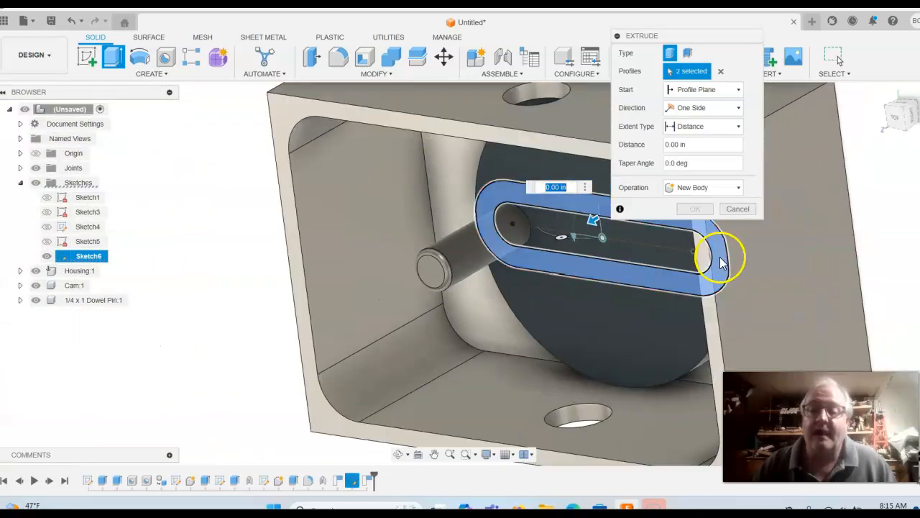
scroll(722, 257, "down", 5)
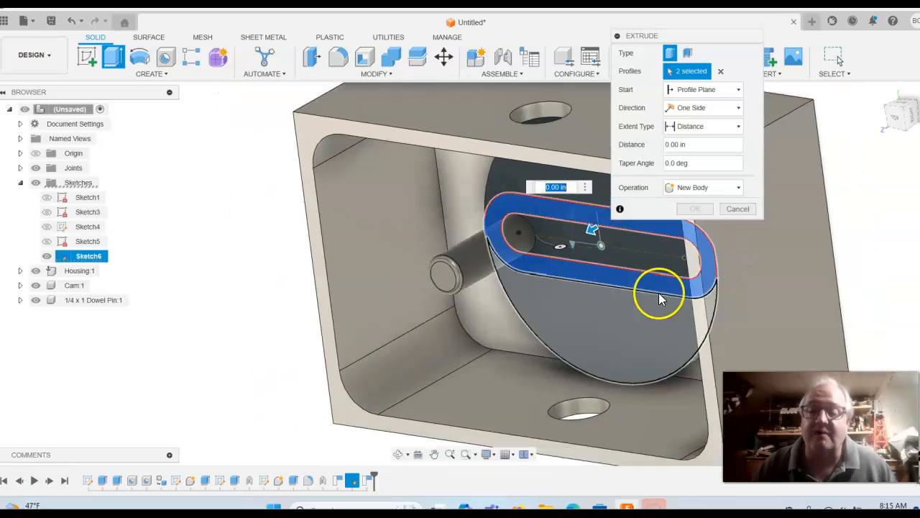
middle_click_drag(503, 252, 392, 266)
scroll(538, 280, "up", 6)
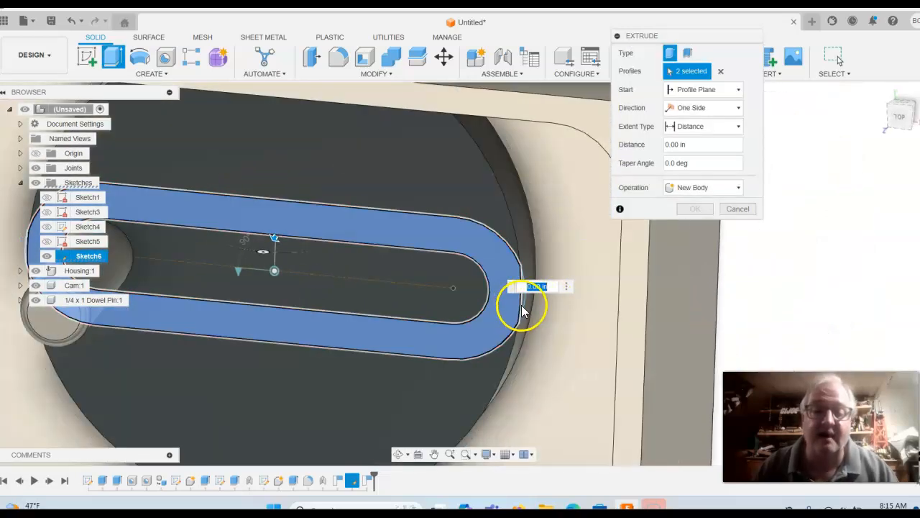
scroll(525, 305, "down", 6)
Step: Set the extrusion of the slot ring to 0.75 in, outward from the cam face along the dowel pin
mouse_move(669, 269)
middle_mouse_down("shift")
mouse_move(688, 278)
mouse_move(655, 273)
middle_mouse_up("shift")
left_click_drag(520, 281, 431, 313)
type(".7")
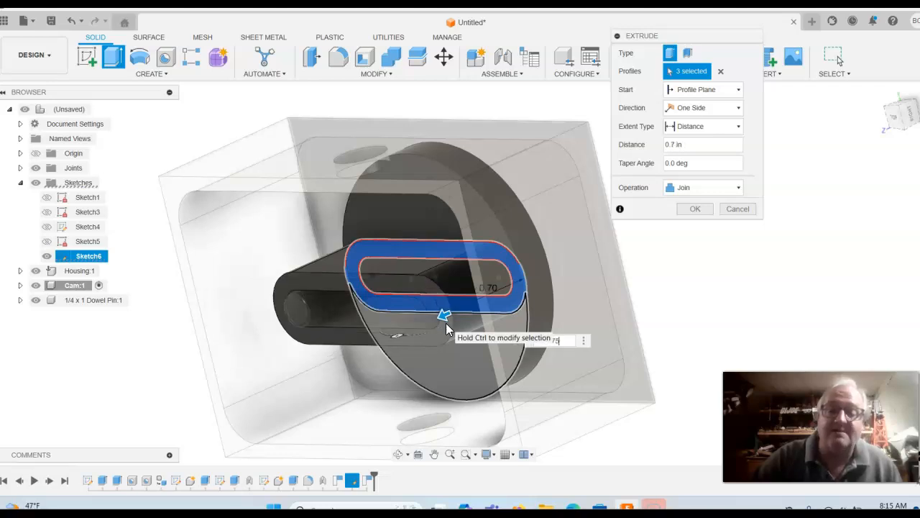
type("5")
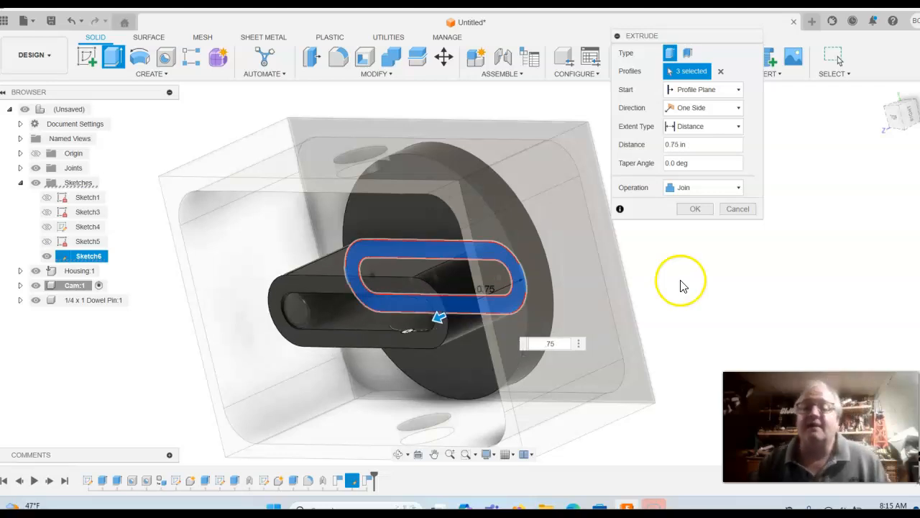
Step: Make the extruded slot ring a new component and complete the extrusion
left_click(732, 189)
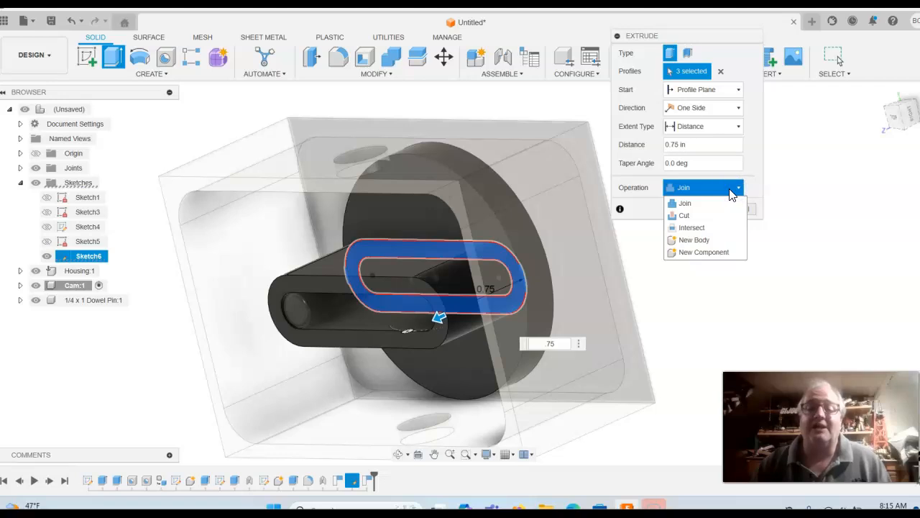
left_click(708, 204)
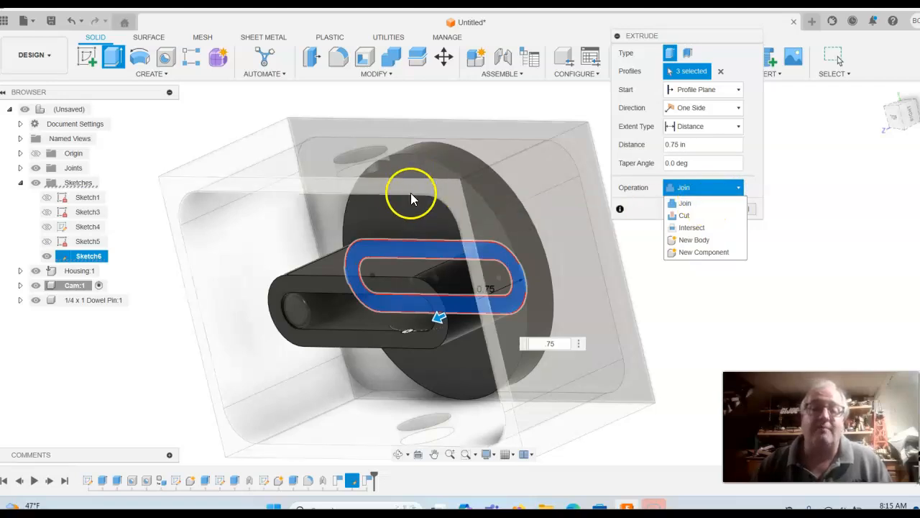
left_click(695, 254)
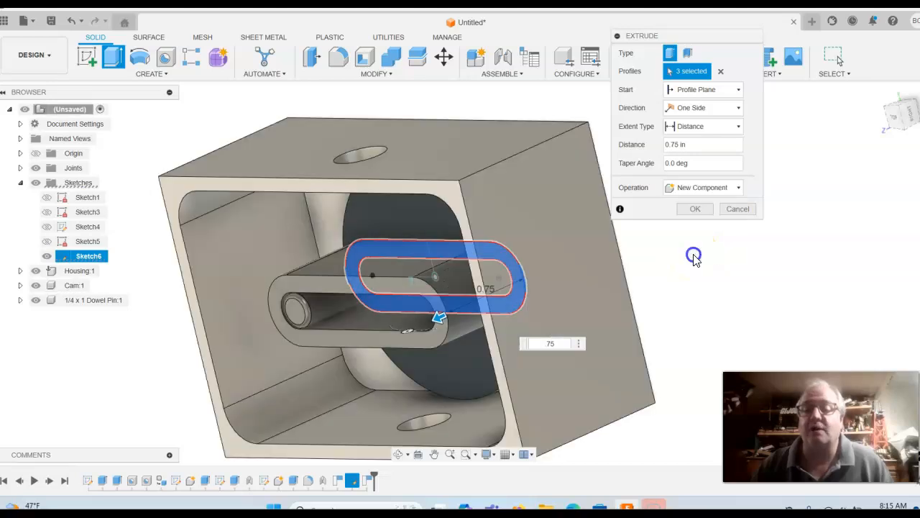
left_click(695, 210)
scroll(666, 286, "down", 3)
middle_click_drag(670, 277, 739, 240)
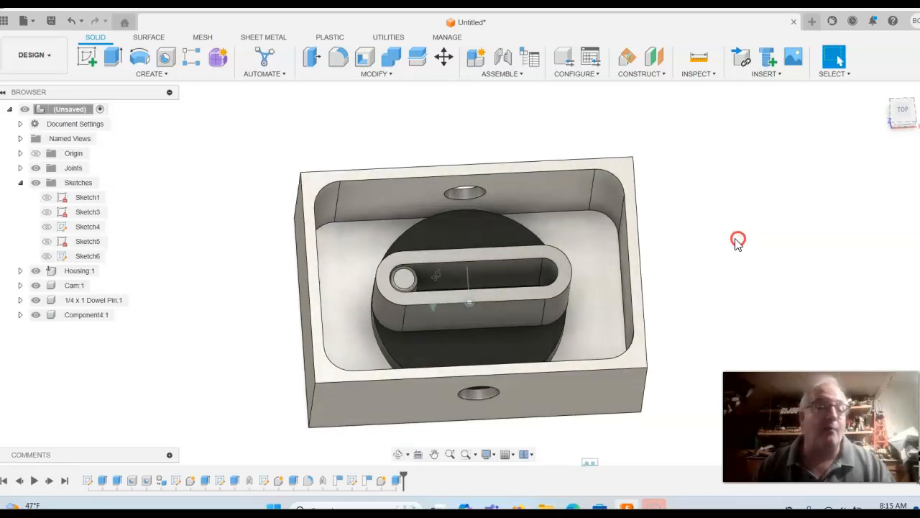
Step: Rename the new slotted component as Cam Follower
right_click(72, 315)
left_click(96, 291)
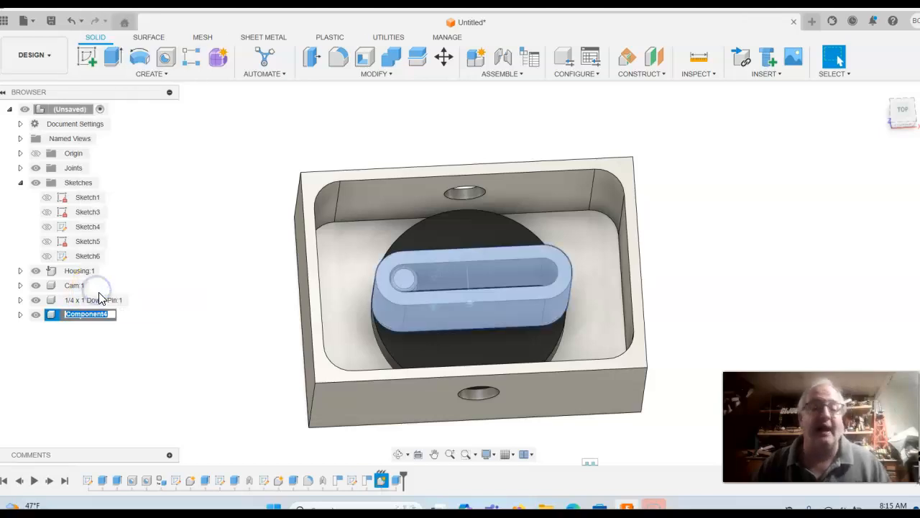
type("Cam Follower:1")
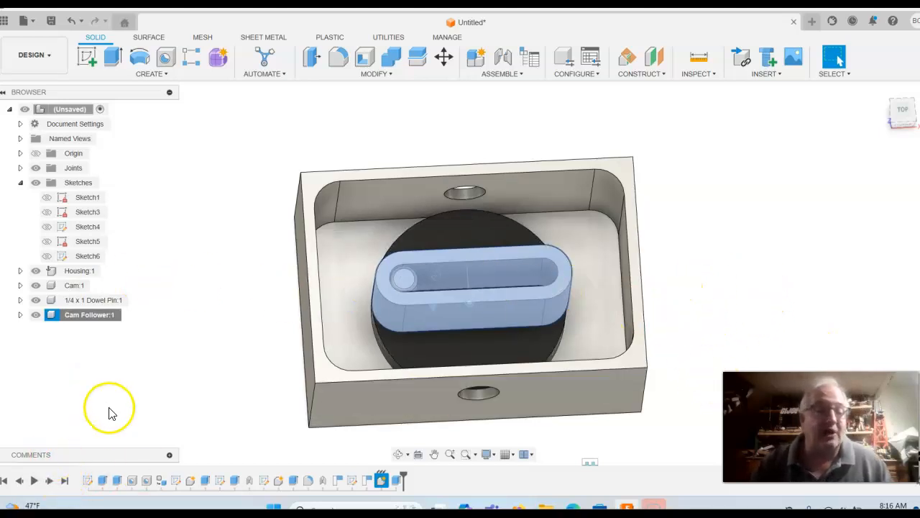
left_click(698, 350)
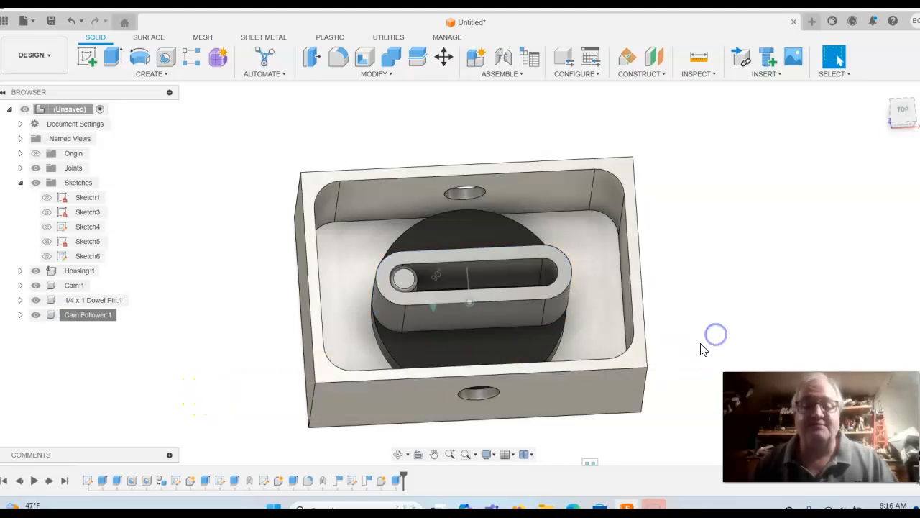
Step: Hide the housing, the cam and the dowel pin so only the cam follower is displayed
middle_click_drag(140, 359, 140, 328)
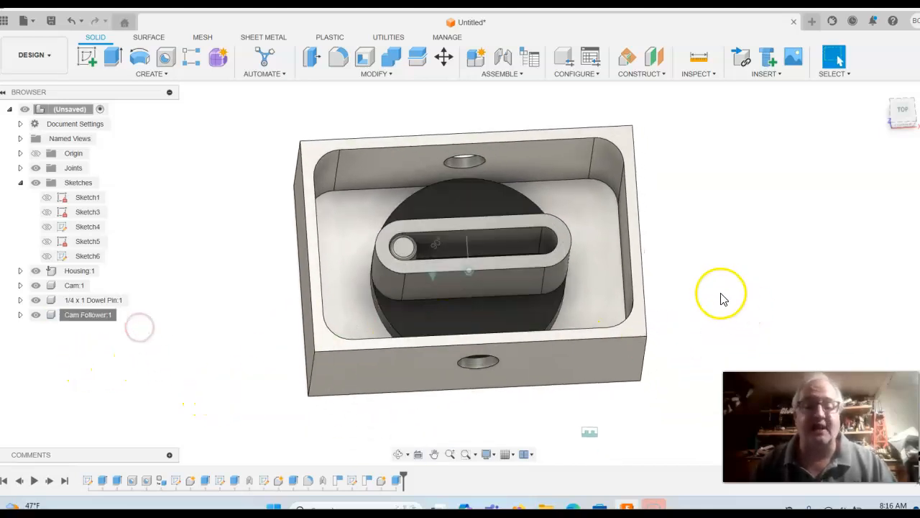
middle_click_drag(735, 302, 736, 283, "shift")
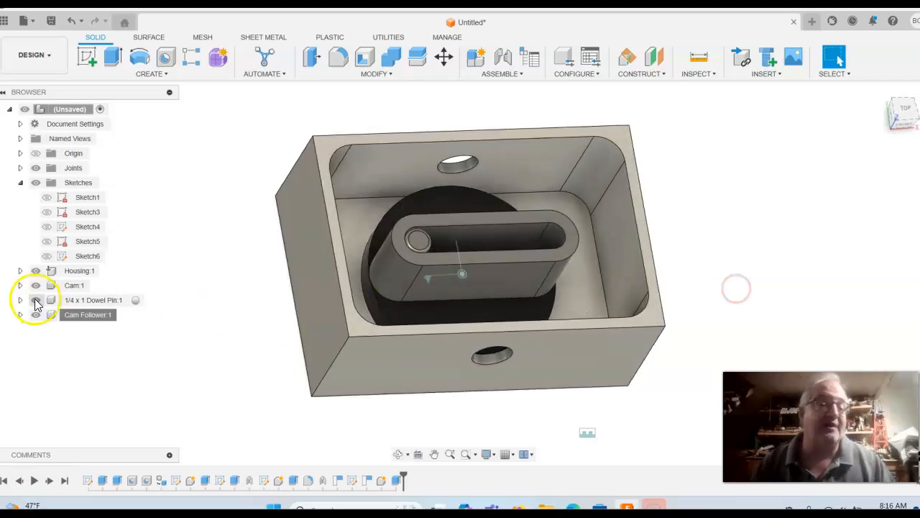
left_click(34, 275)
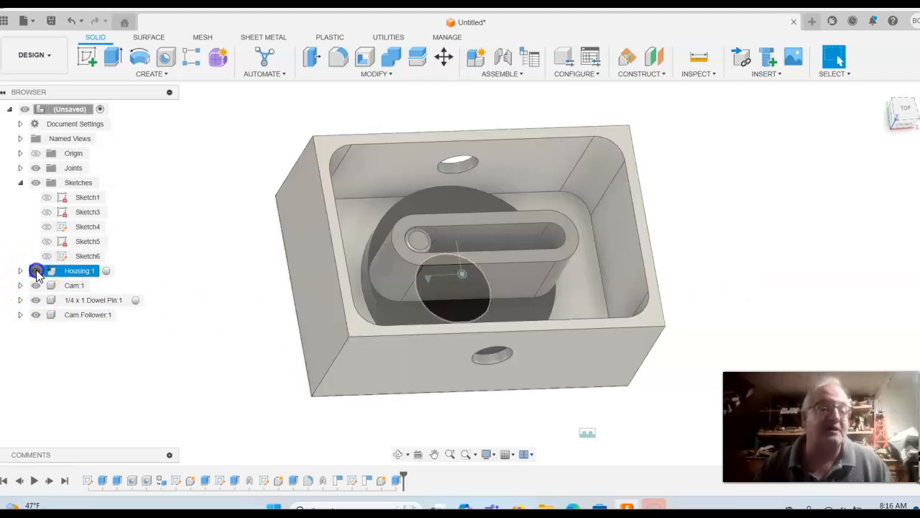
left_click(36, 286)
left_click(34, 300)
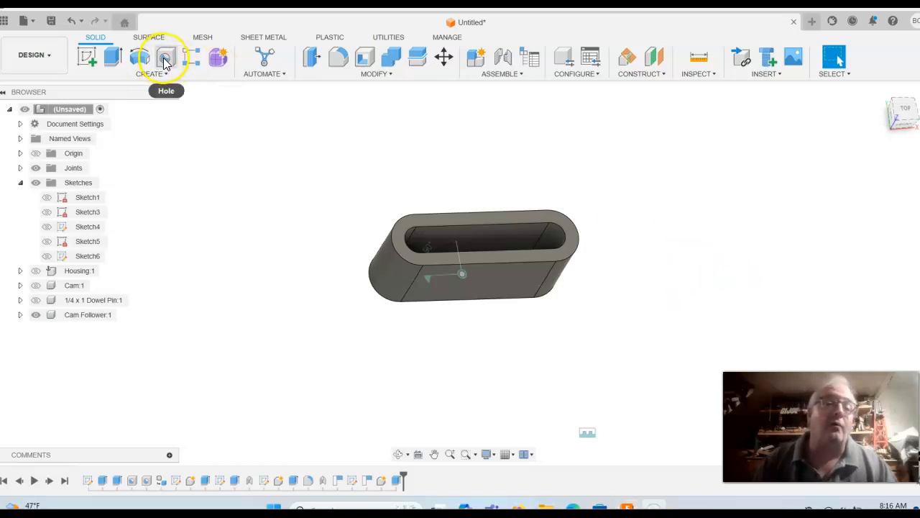
Step: Start a simple hole on the cam follower's flat front face, with its centre 0.375 in from the face's upper edge
left_click(165, 56)
left_click(486, 284)
middle_click_drag(863, 220, 827, 234, "shift")
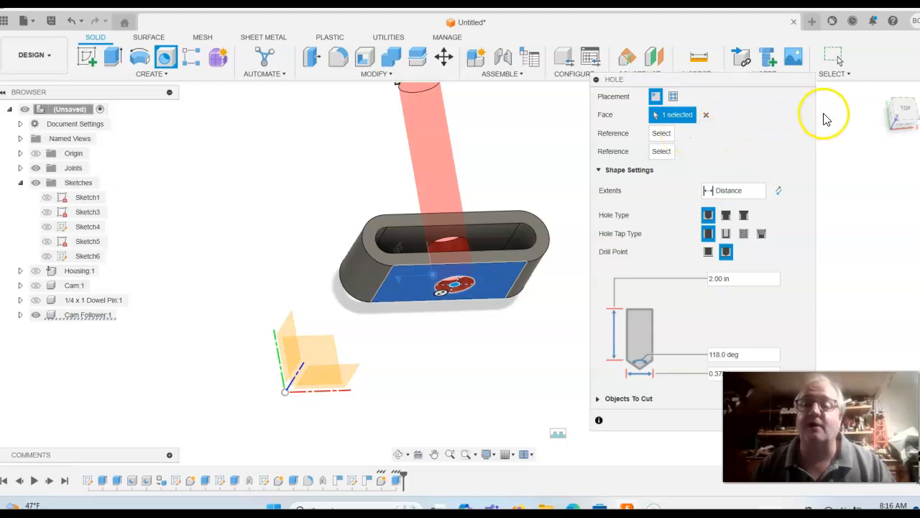
left_click(907, 128)
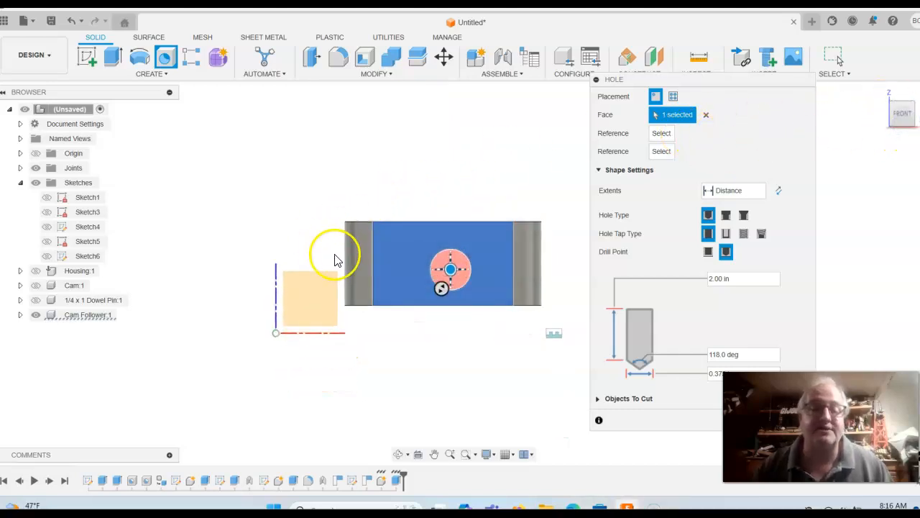
left_click(450, 229)
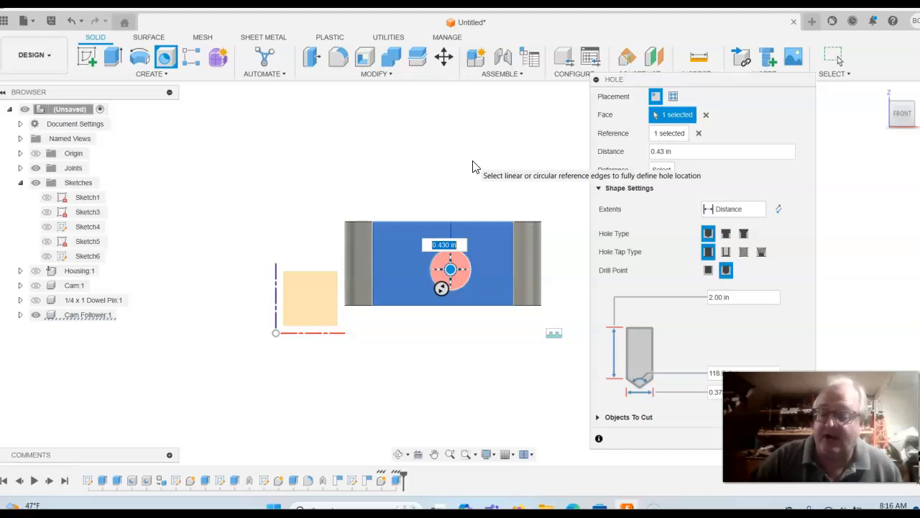
type(".375")
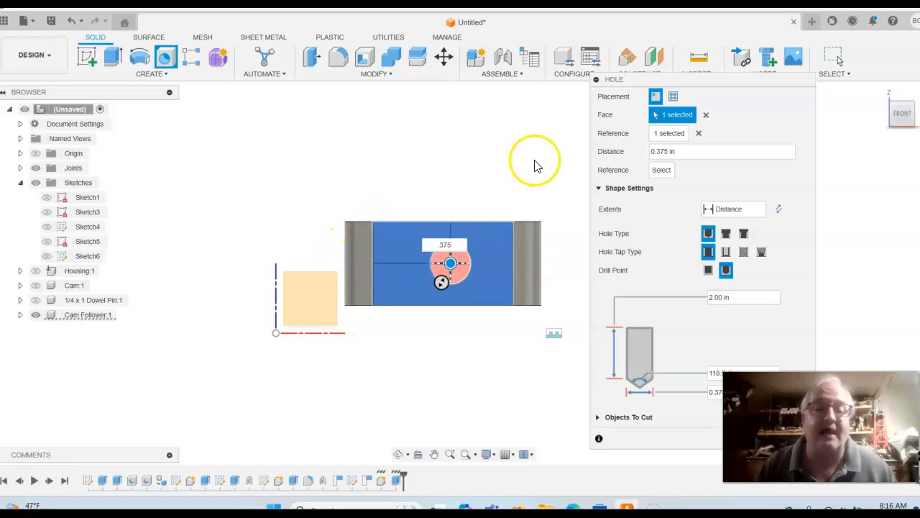
Step: Reposition the hole centre on the face and set its distance from the face's left vertical edge to 0.625 in
middle_click_drag(540, 161, 363, 213, "shift")
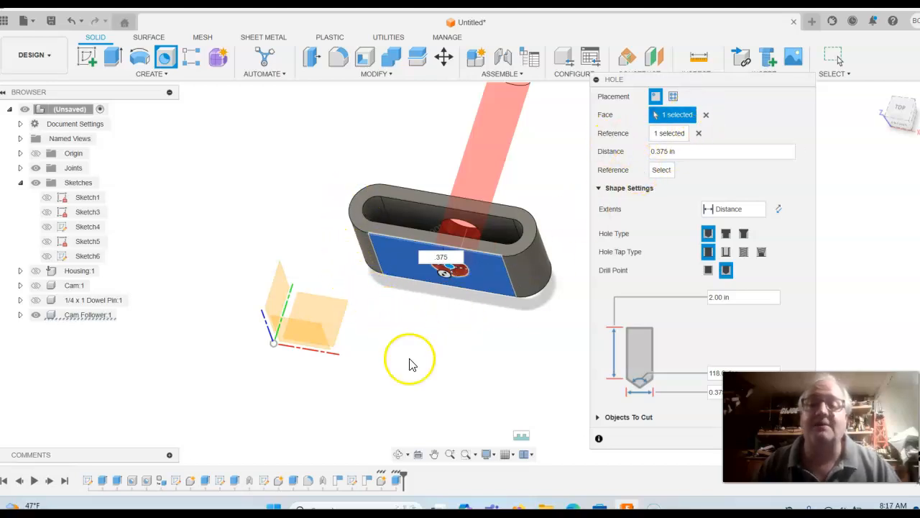
left_click(662, 169)
middle_click_drag(405, 329, 353, 231, "shift")
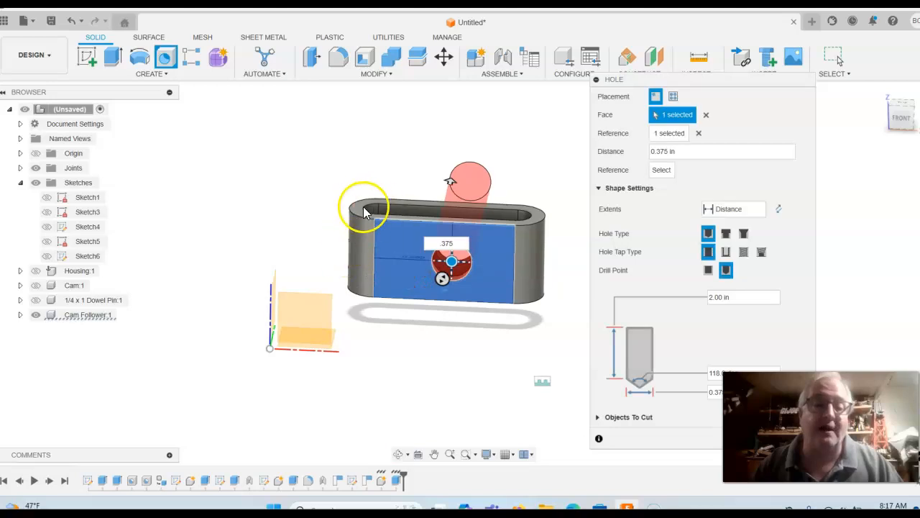
middle_click_drag(413, 170, 390, 259, "shift")
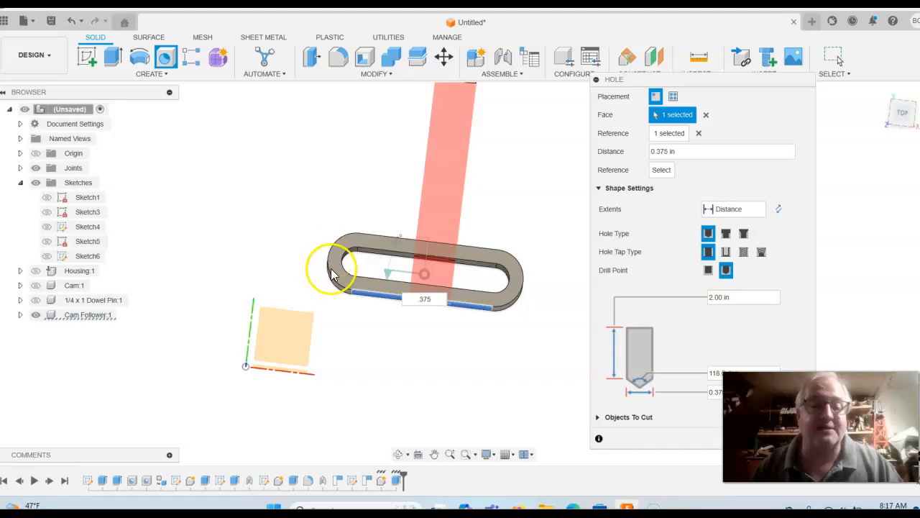
middle_click_drag(850, 253, 861, 200, "shift")
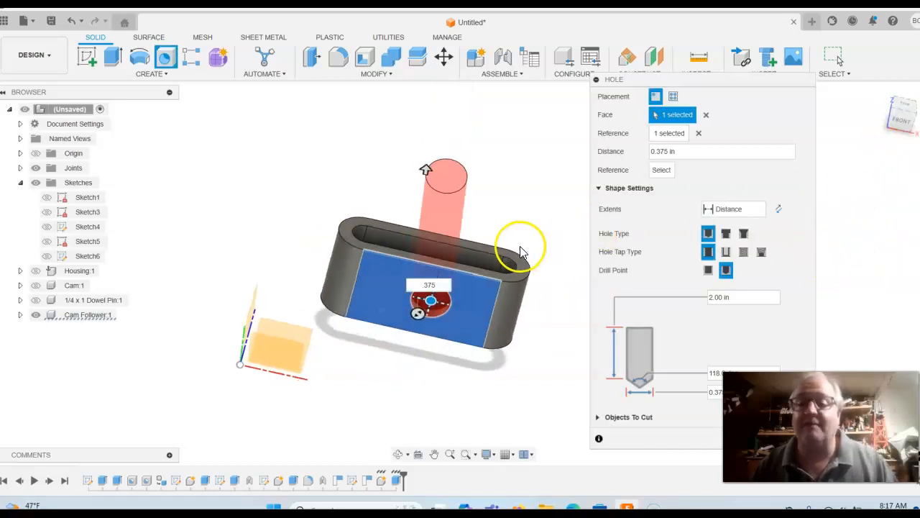
middle_click_drag(520, 247, 528, 206)
left_click_drag(437, 264, 419, 261)
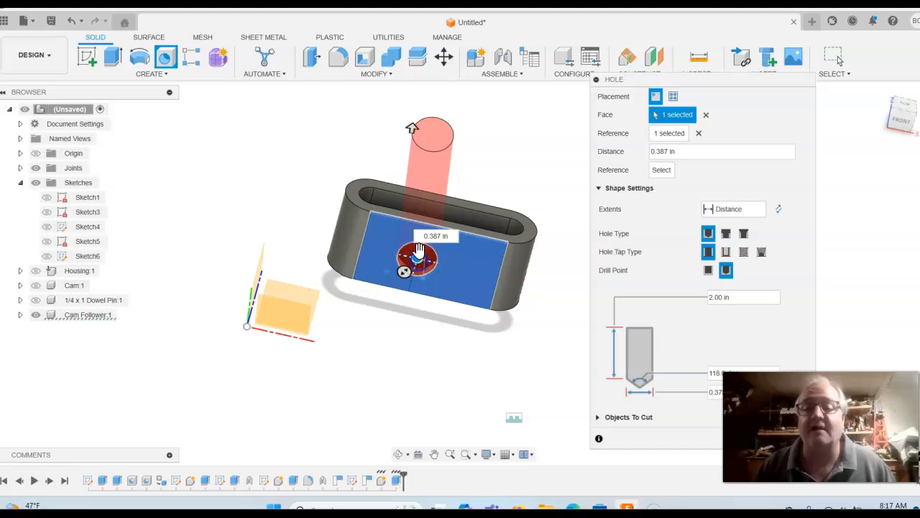
left_click(904, 122)
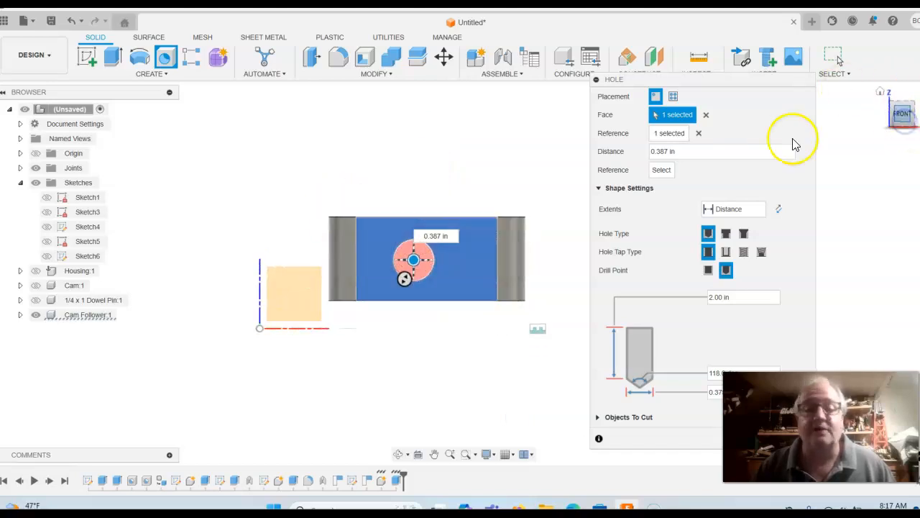
left_click(357, 268)
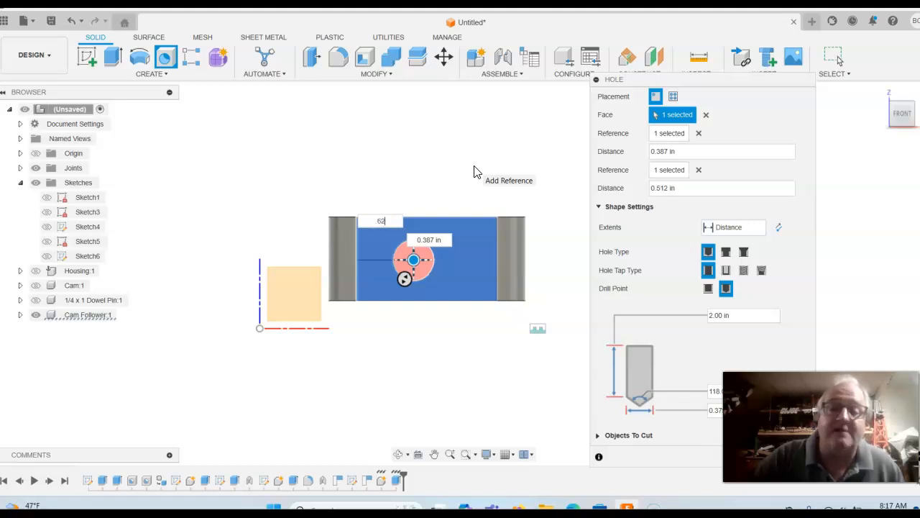
key("Return")
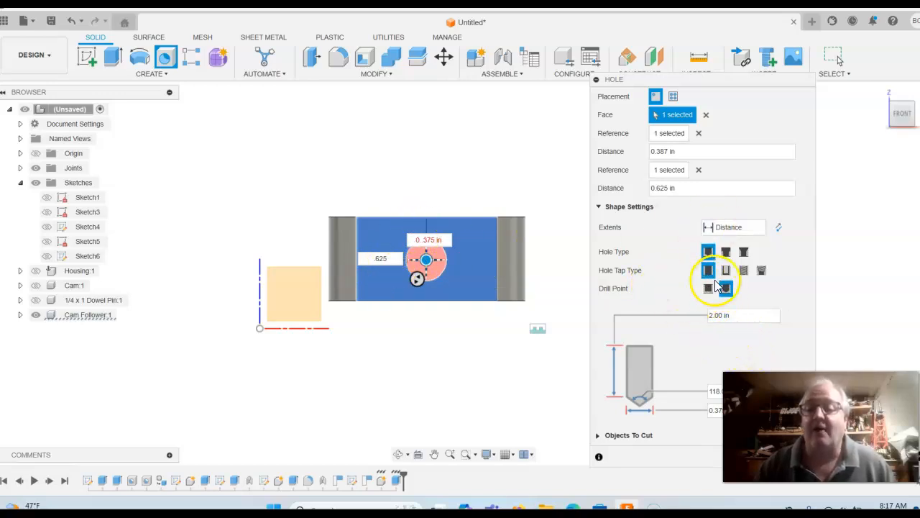
Step: Set the hole's extent to All so it cuts through both follower walls, and complete the hole
left_click(764, 234)
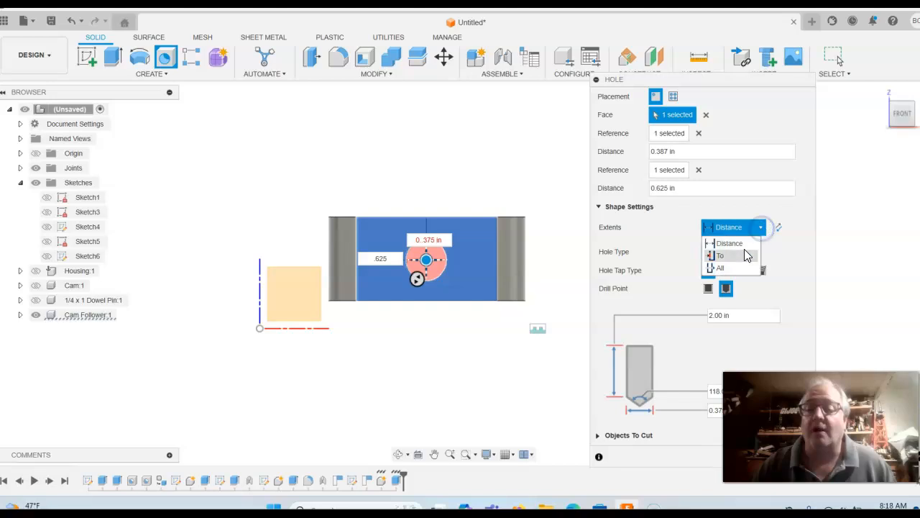
left_click(719, 266)
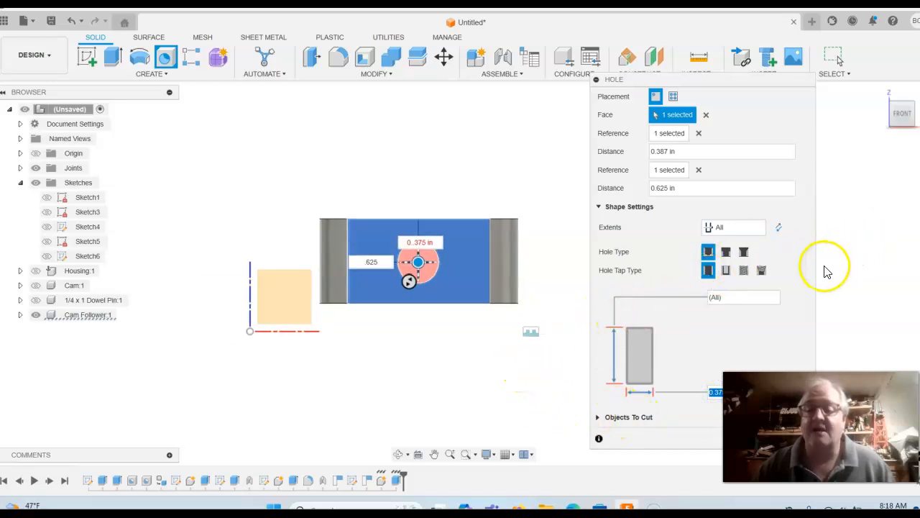
left_click_drag(739, 82, 643, 1)
left_click(663, 311)
left_click(650, 355)
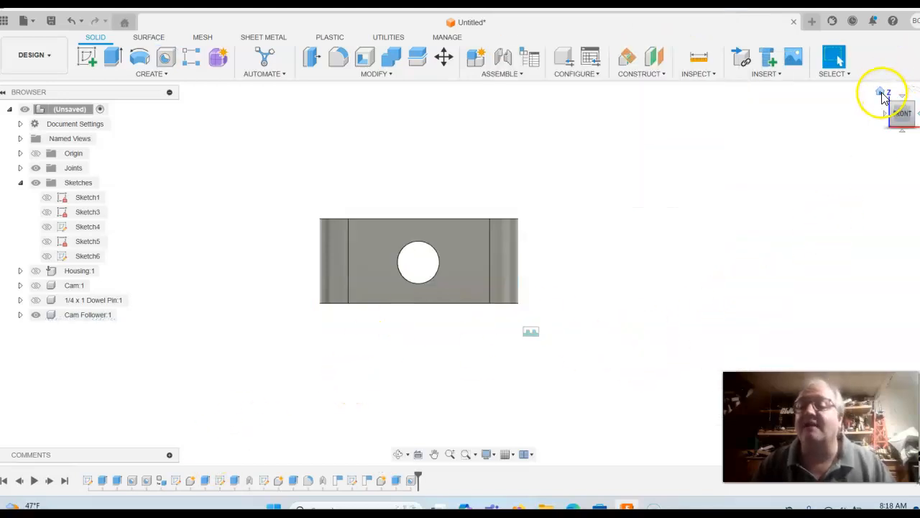
Step: Show the dowel pin, the cam and the housing again around the cam follower in the home view
left_click(882, 93)
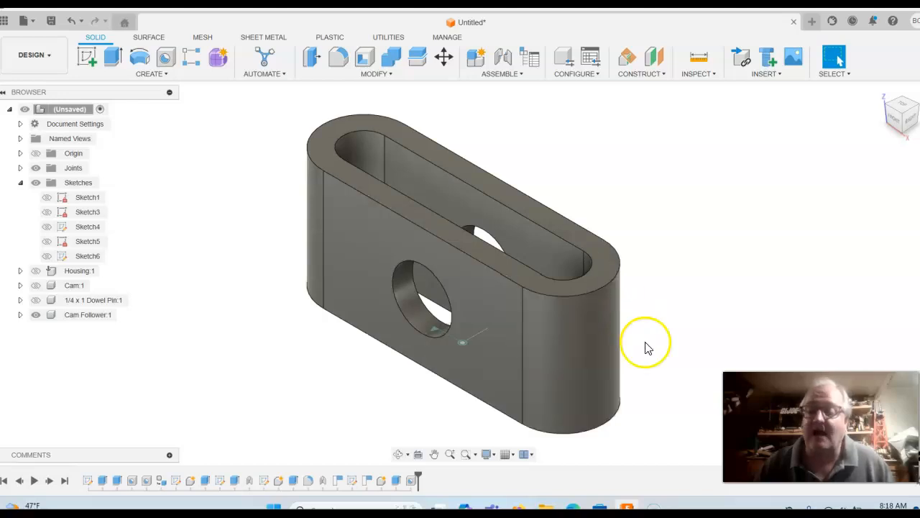
scroll(629, 333, "down", 2)
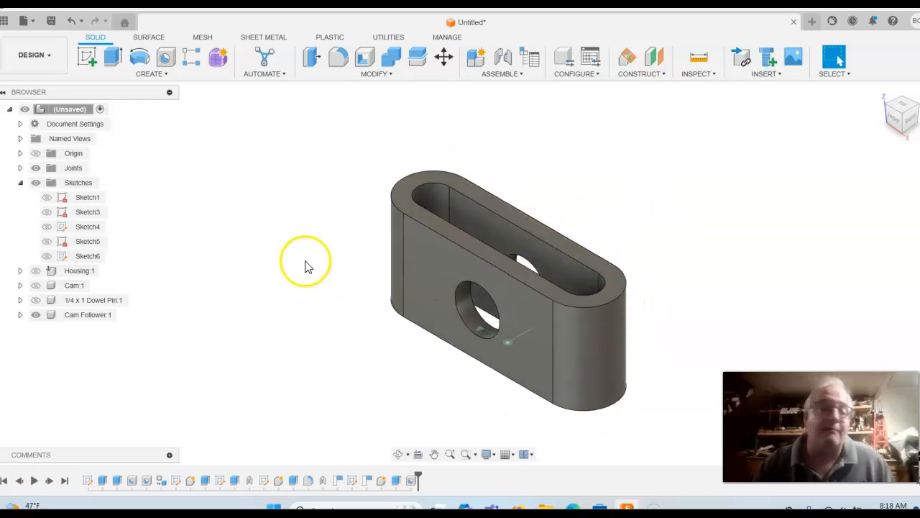
left_click(35, 300)
left_click(35, 284)
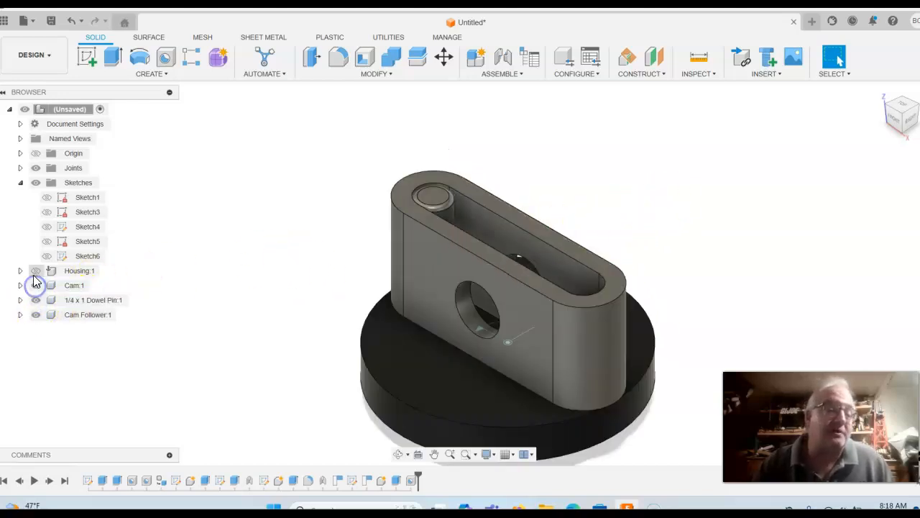
left_click(35, 270)
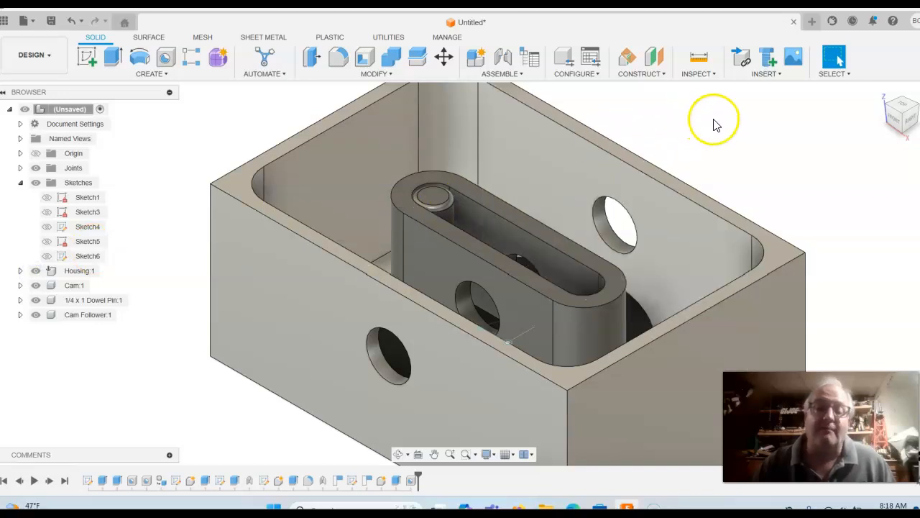